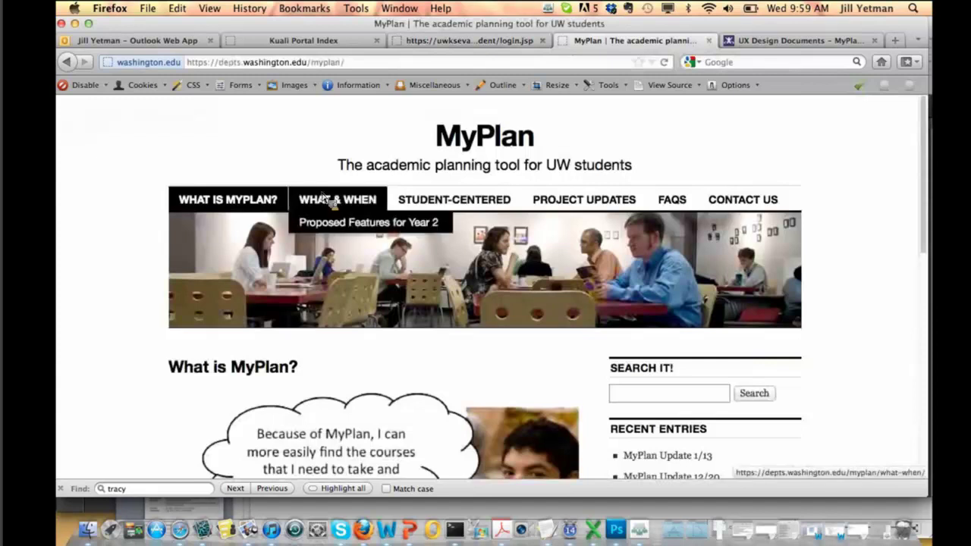
Step: Open the milestones and features graphic from the What & When page and display it full screen
scroll(325, 201, "down", 2)
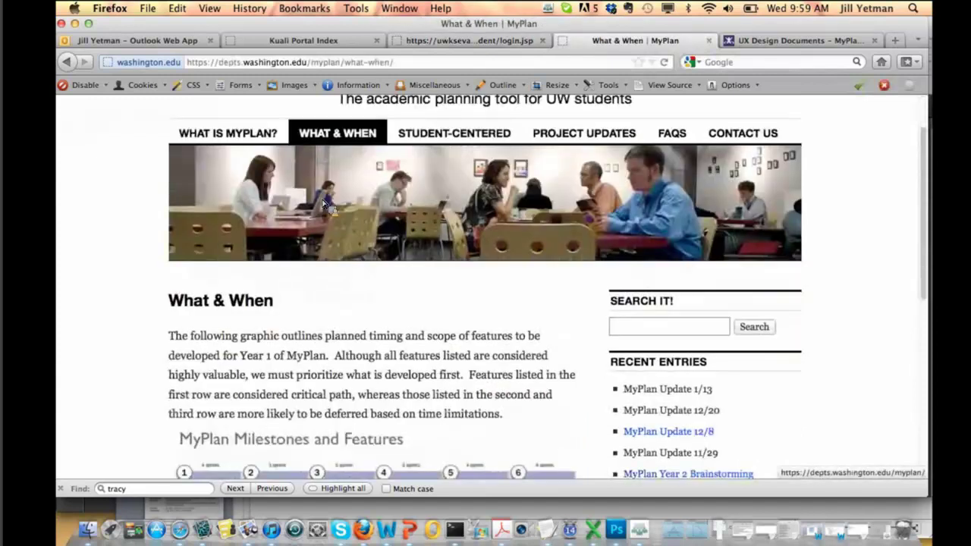
scroll(324, 205, "down", 6)
left_click(317, 313)
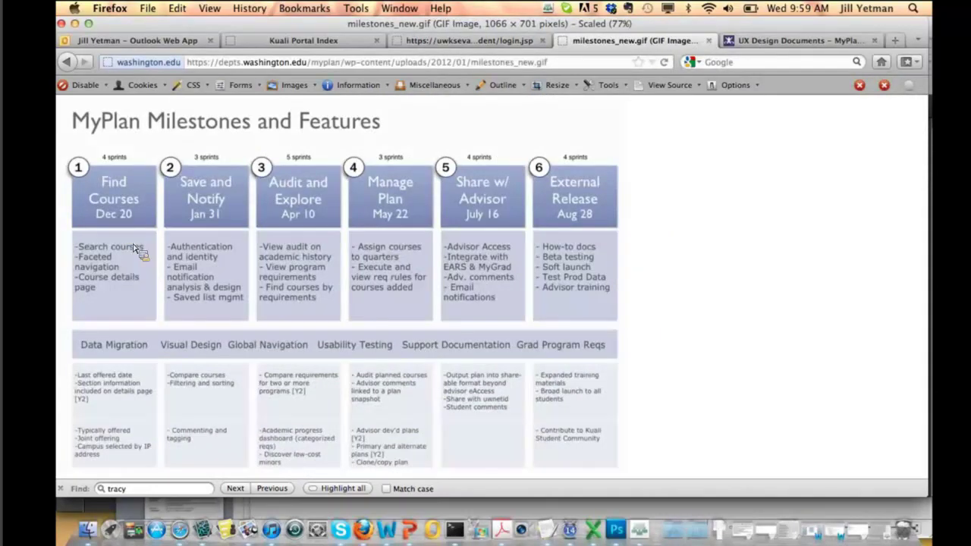
left_click(210, 8)
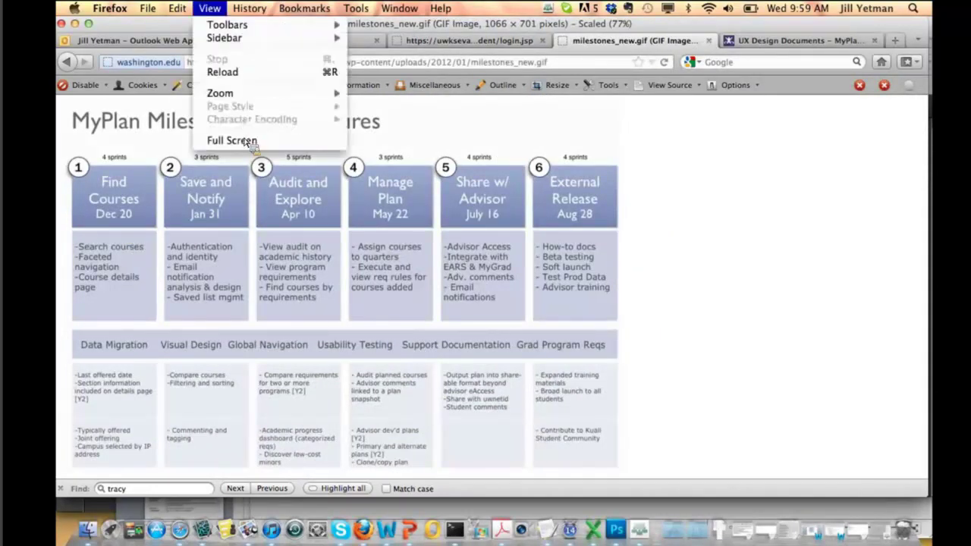
left_click(245, 141)
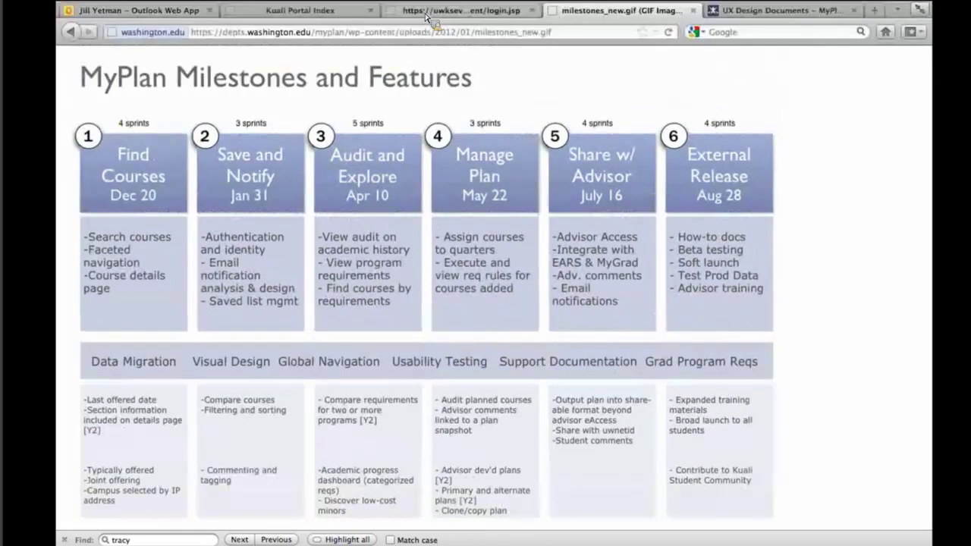
Step: Log in to the MyPlan student site with the prefilled credentials and enlarge the Find Courses page
left_click(438, 11)
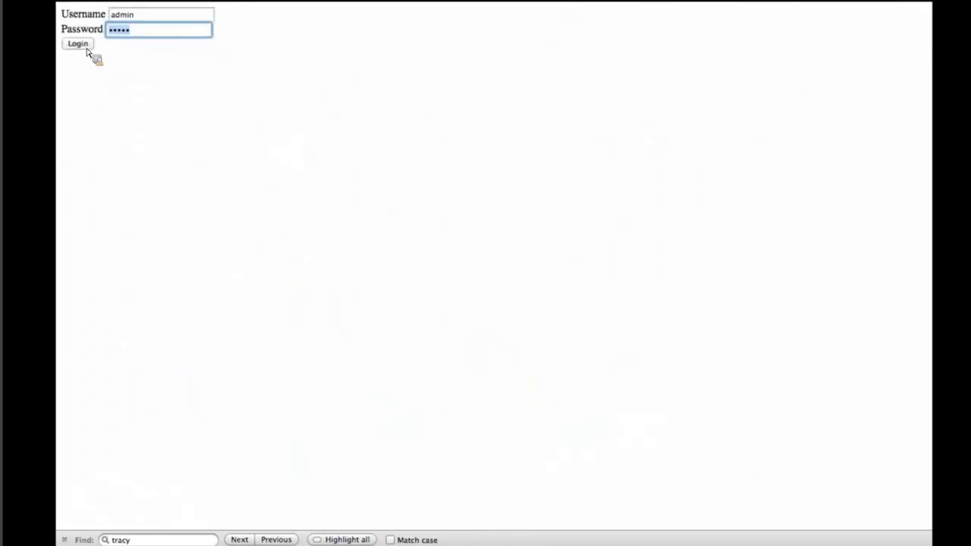
left_click(85, 47)
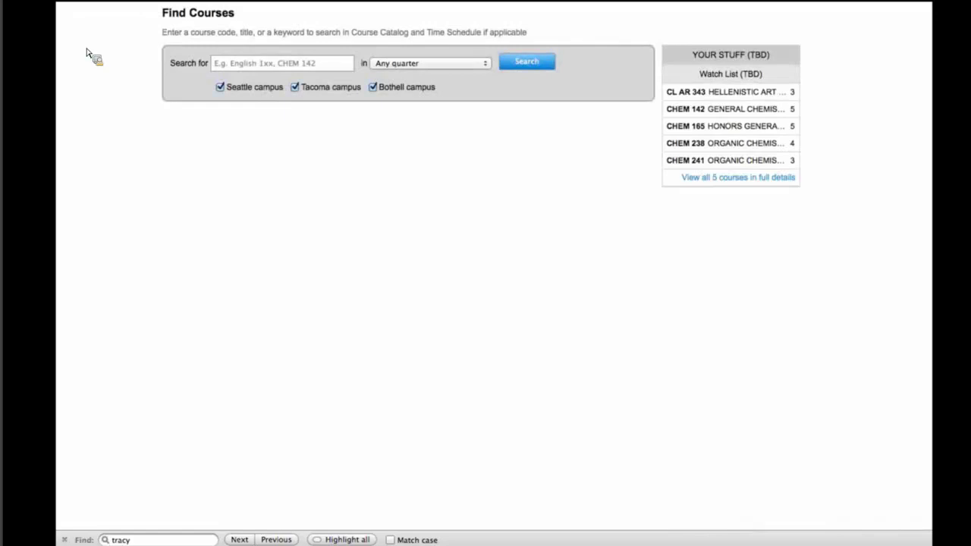
key("super+plus")
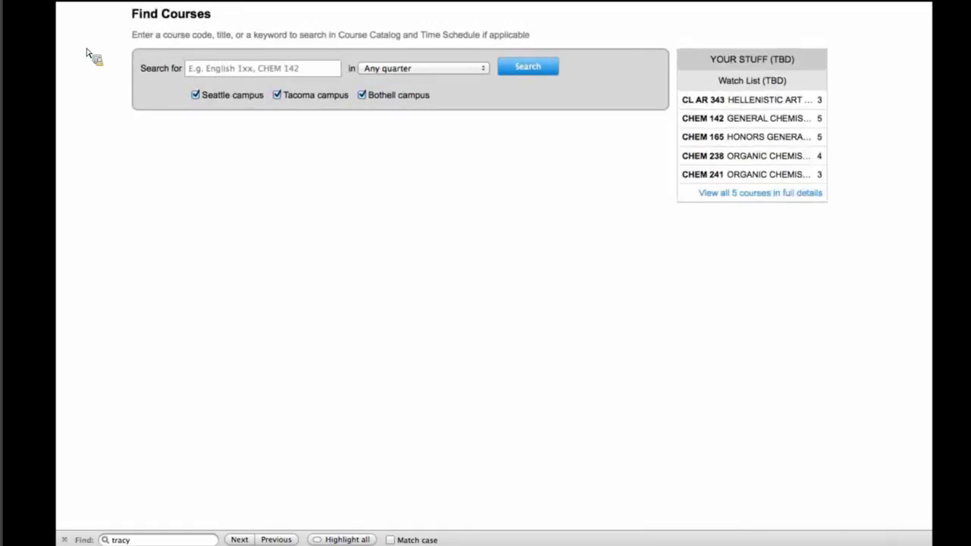
key("super+plus")
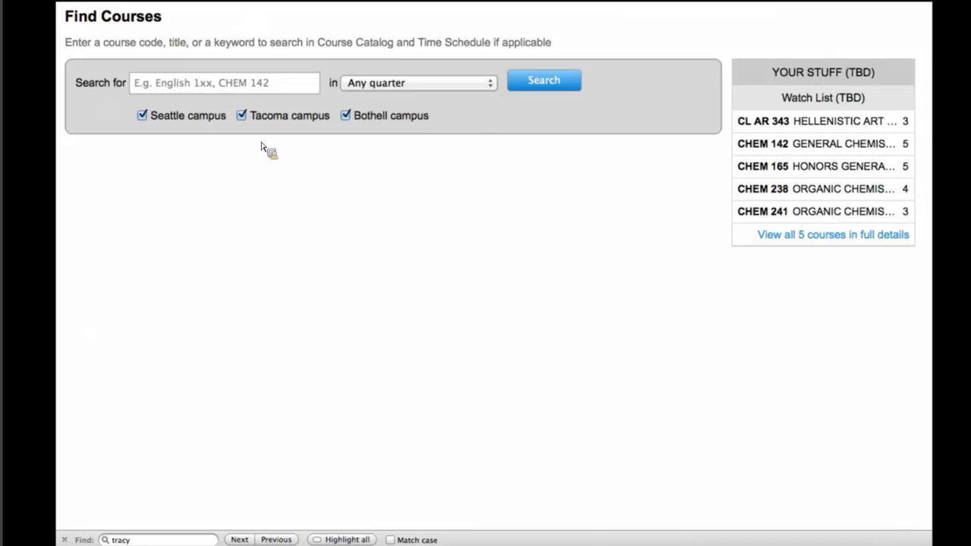
key("super+plus")
key("super+plus")
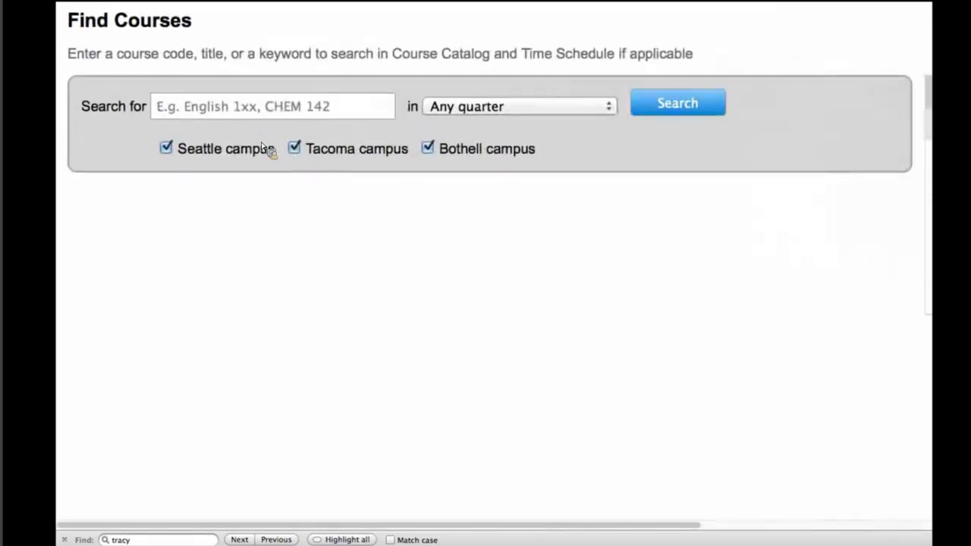
key("super+plus")
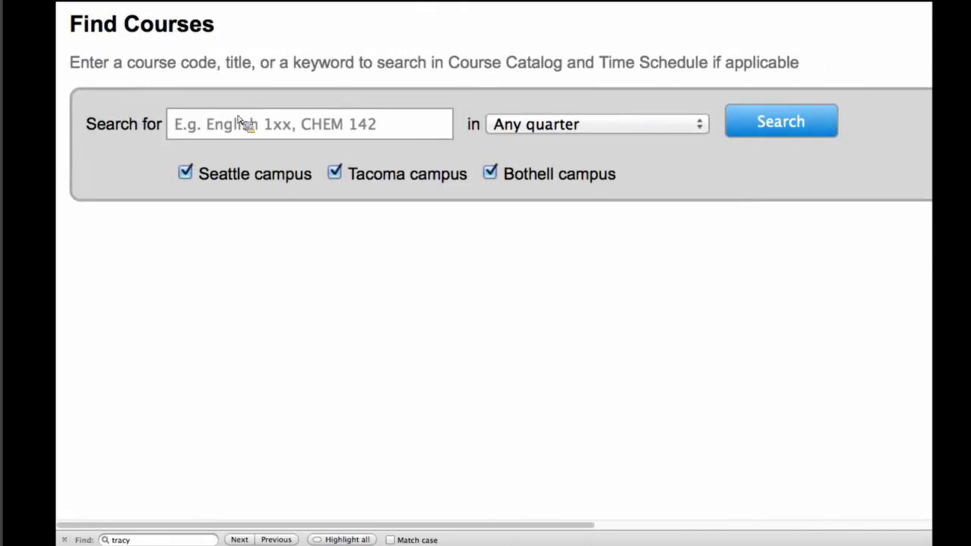
Step: Examine the course search field and the available quarter options, leaving the search set to Any quarter
left_click(234, 127)
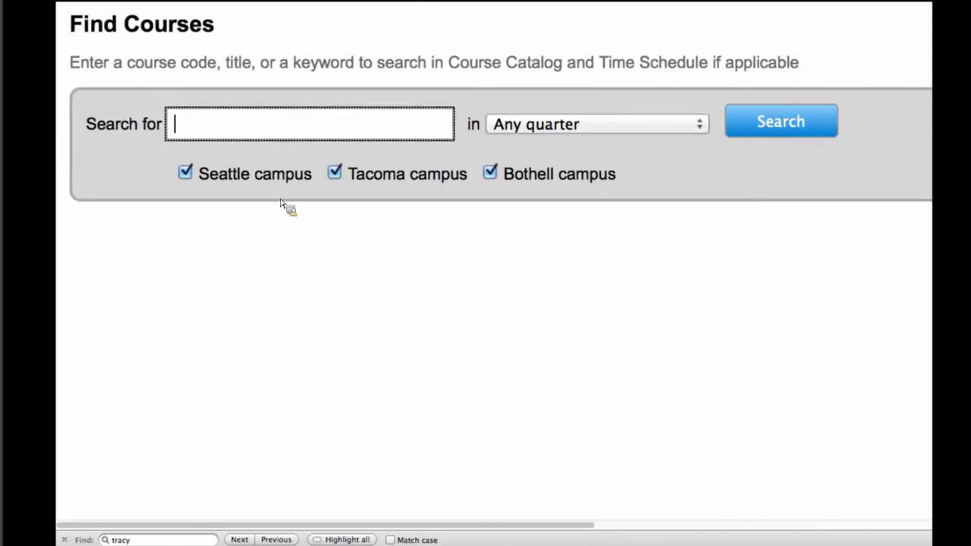
left_click(238, 193)
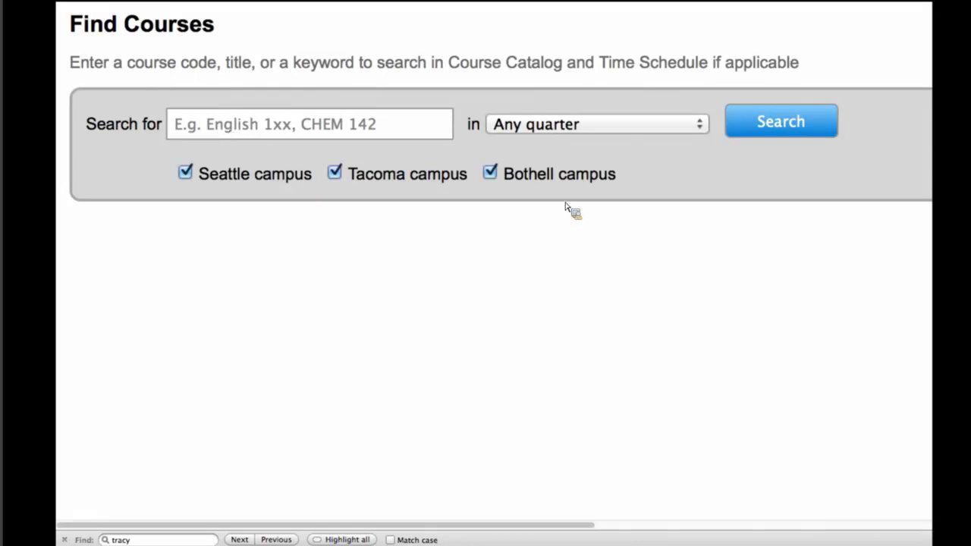
left_click(588, 131)
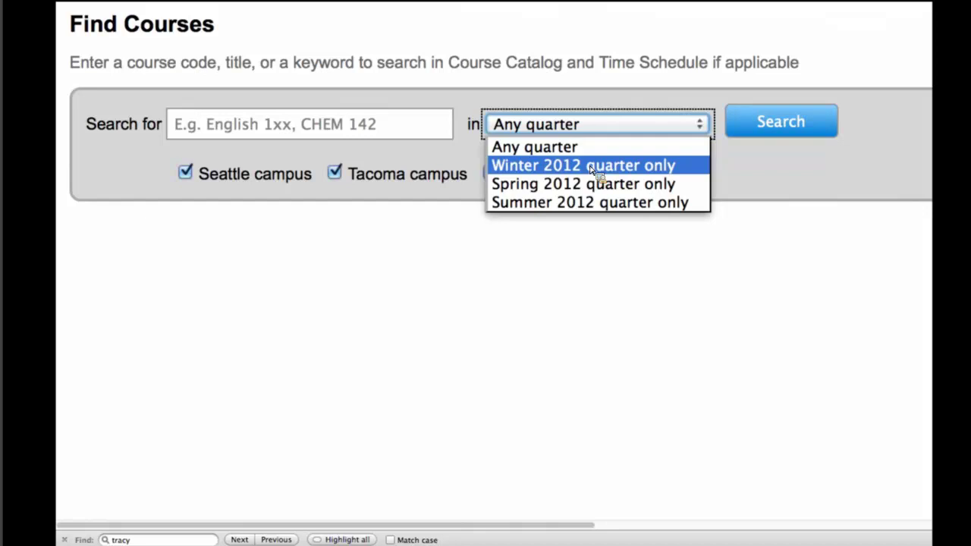
key("Down")
key("Down")
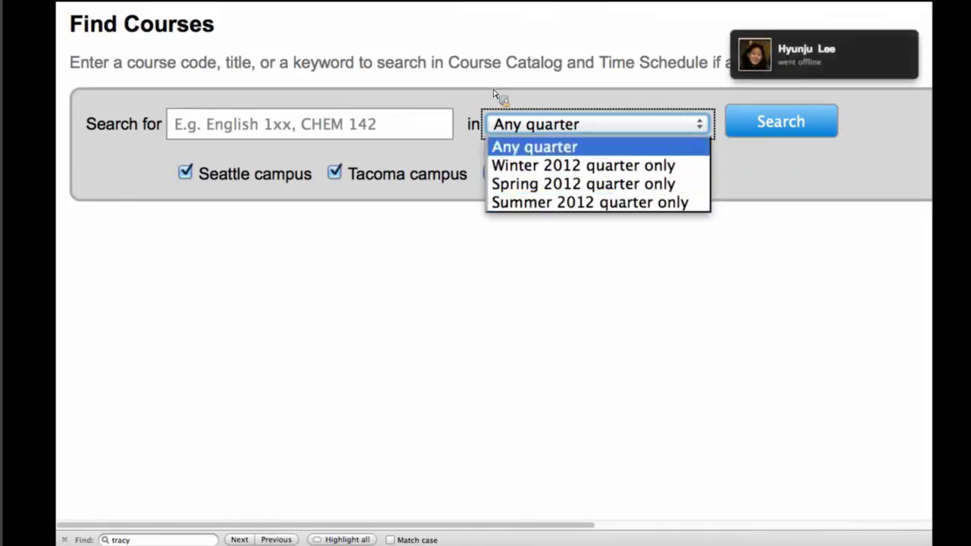
key("Down")
key("Down")
key("Down")
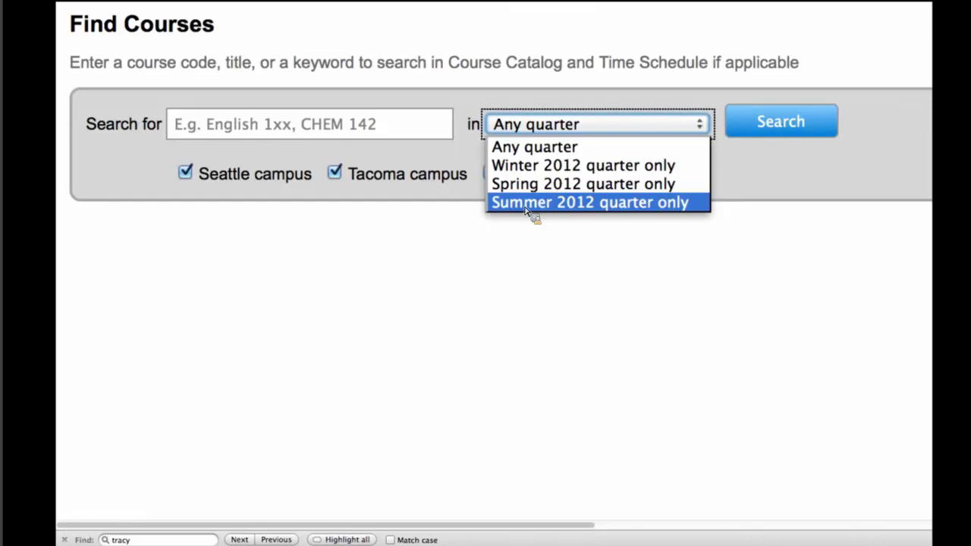
left_click(351, 131)
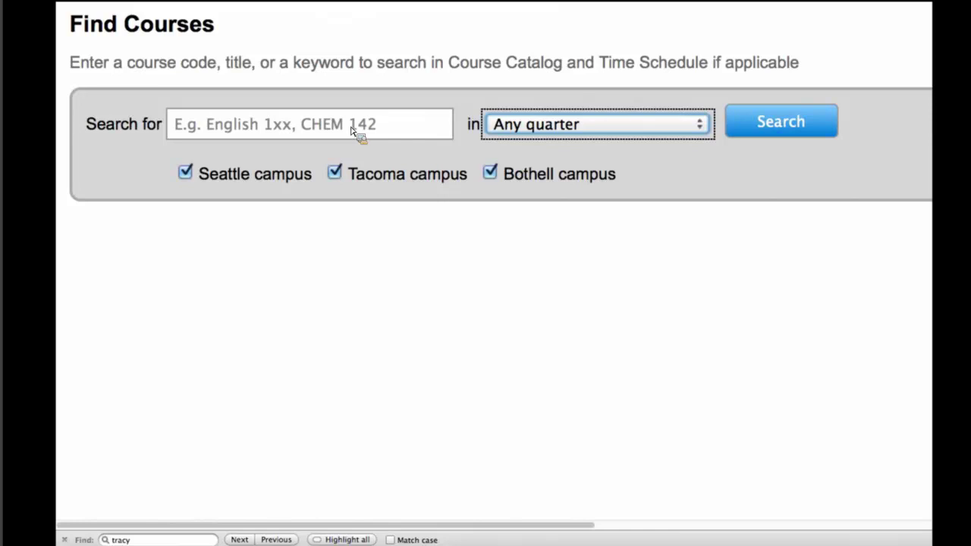
Step: Search for ENGL courses in any quarter across the Seattle, Tacoma and Bothell campuses
left_click(251, 125)
type("ENGL")
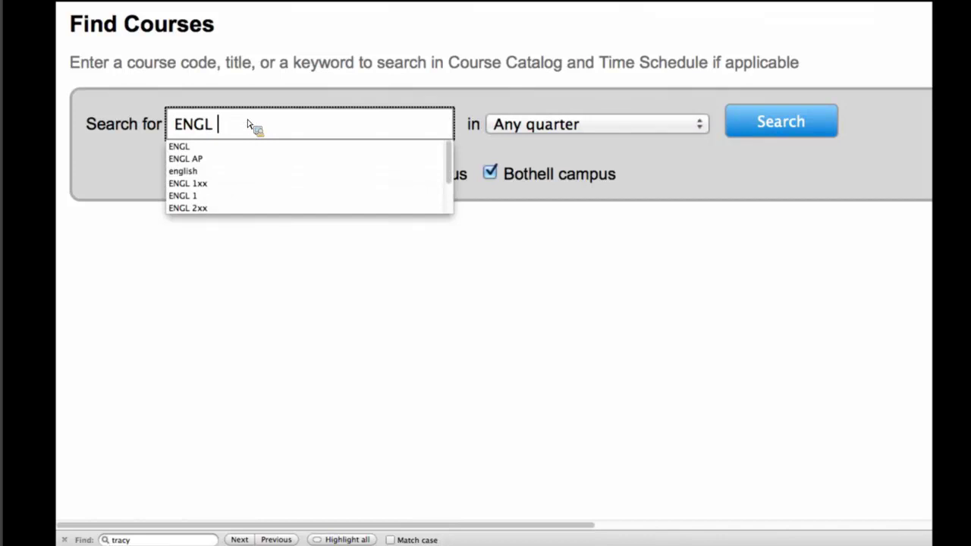
left_click(258, 80)
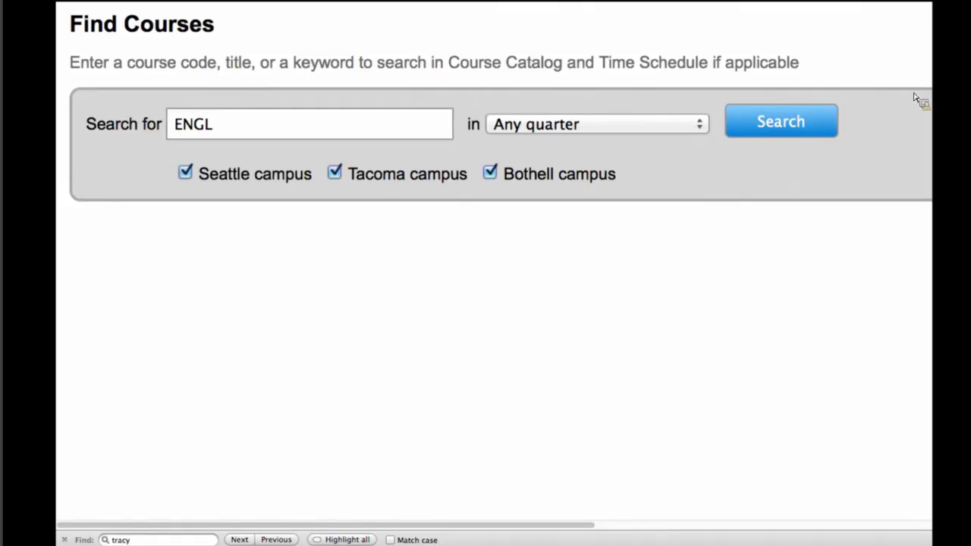
left_click(831, 118)
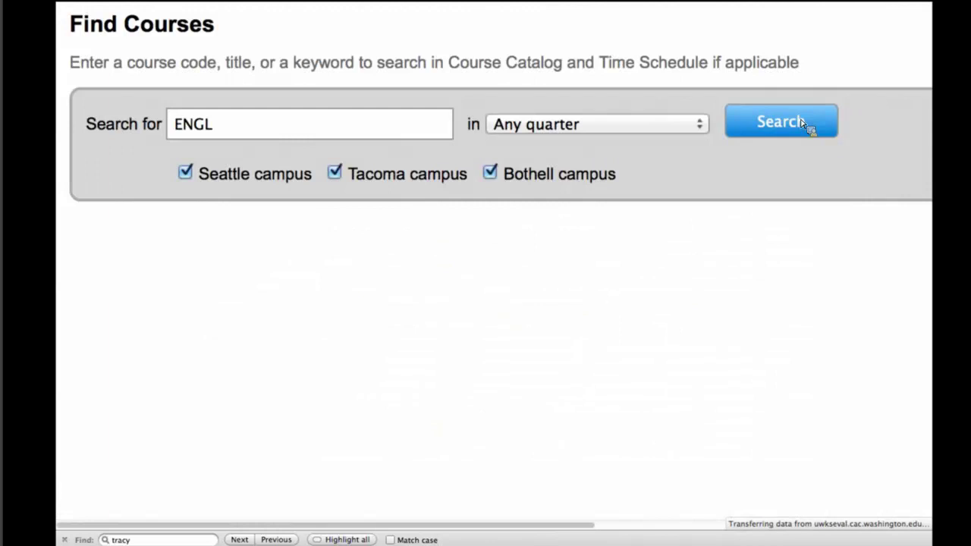
left_click(804, 123)
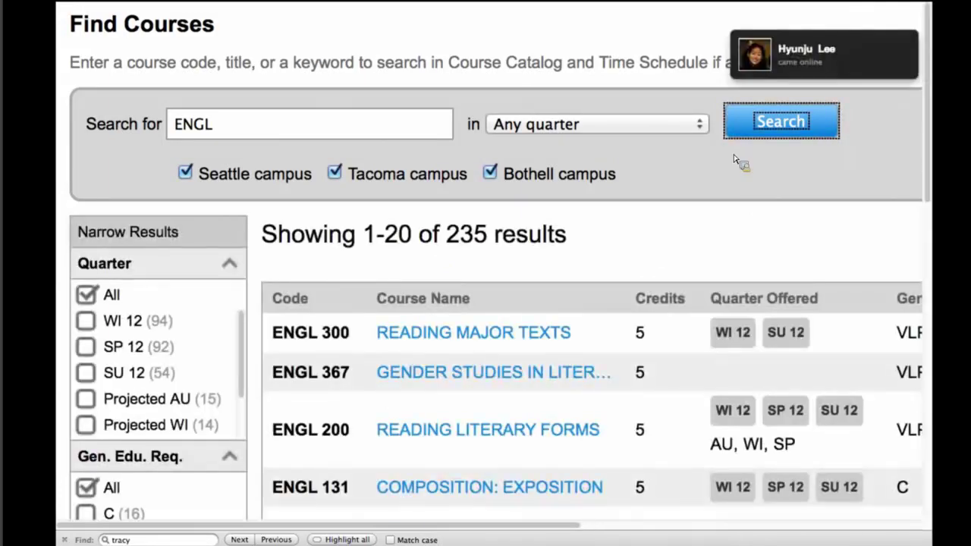
Step: Narrow the course results to those worth 4 or 5 credits
scroll(481, 292, "down", 1)
scroll(481, 296, "down", 5)
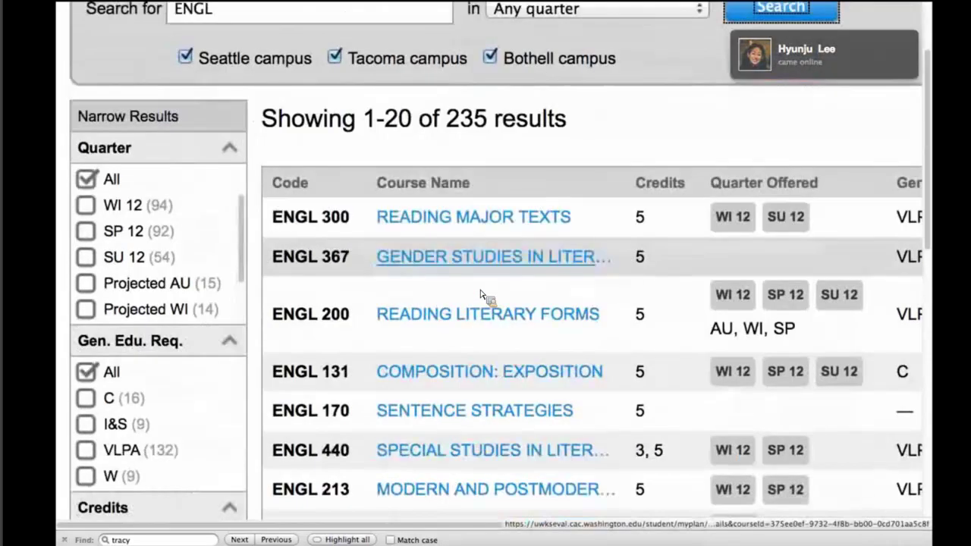
scroll(481, 296, "down", 2)
scroll(185, 223, "down", 2)
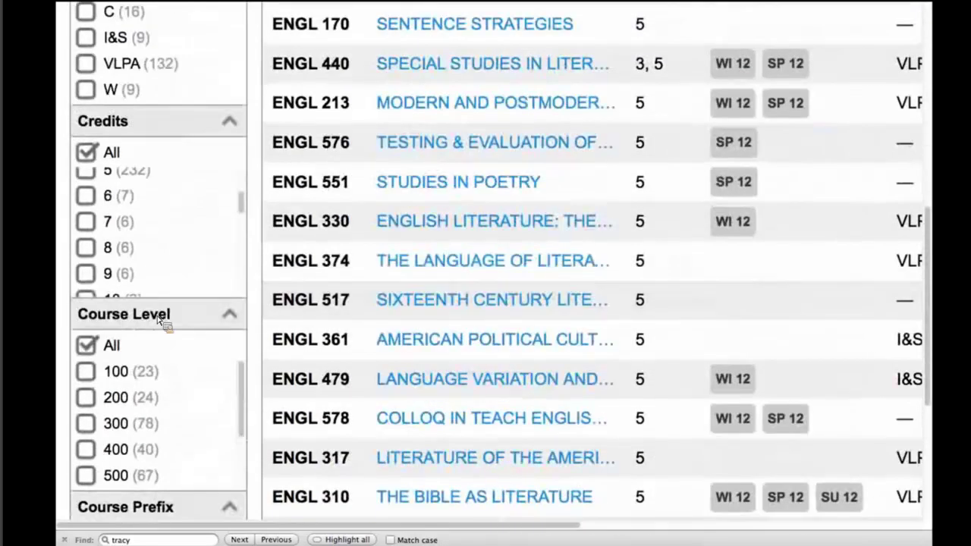
scroll(161, 322, "down", 3)
scroll(159, 320, "up", 3)
scroll(180, 277, "down", 3)
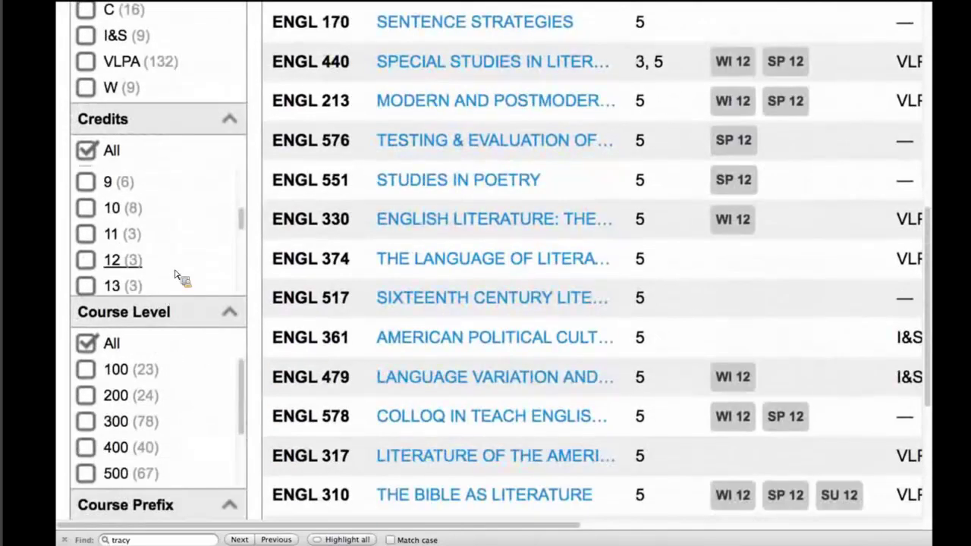
scroll(180, 278, "up", 5)
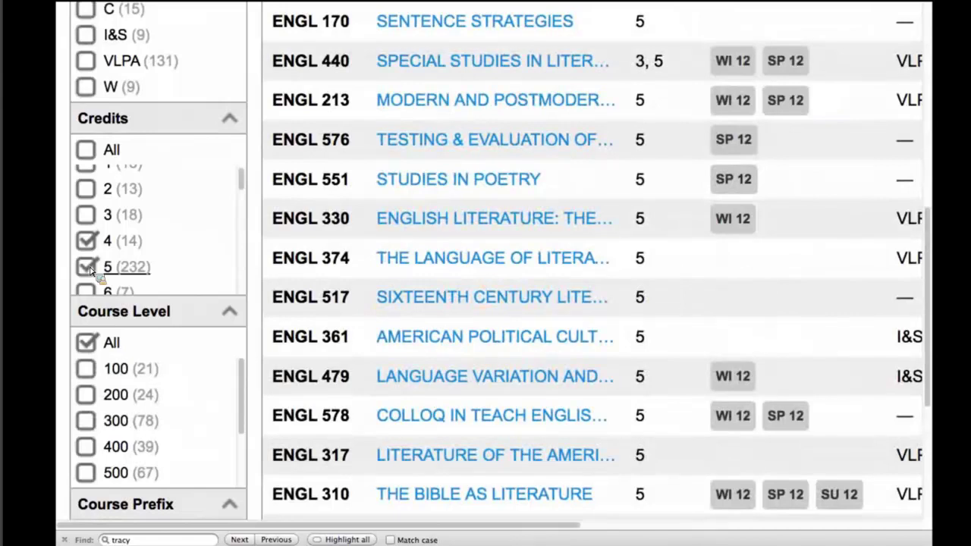
Step: Narrow the course results to those offered in the SP 12 quarter
scroll(417, 272, "up", 2)
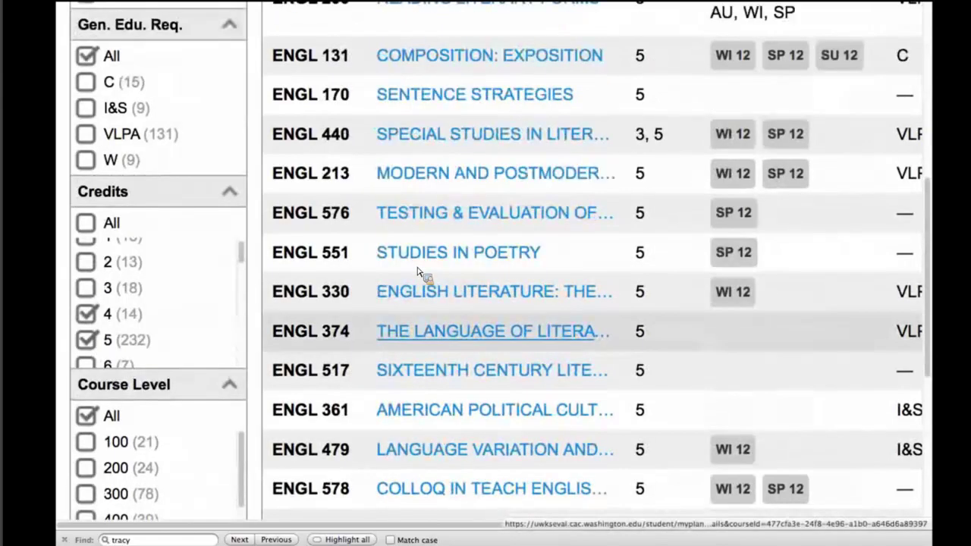
scroll(417, 272, "up", 8)
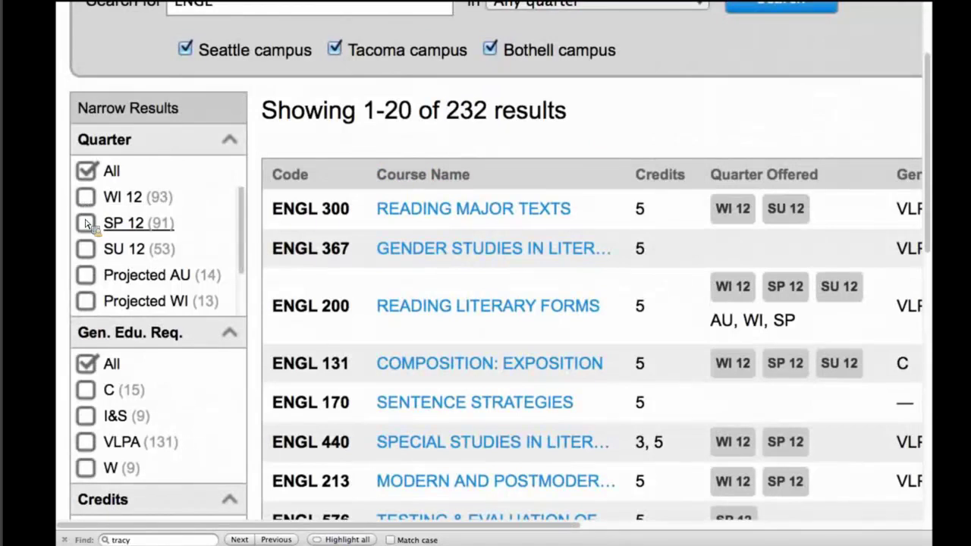
left_click(85, 224)
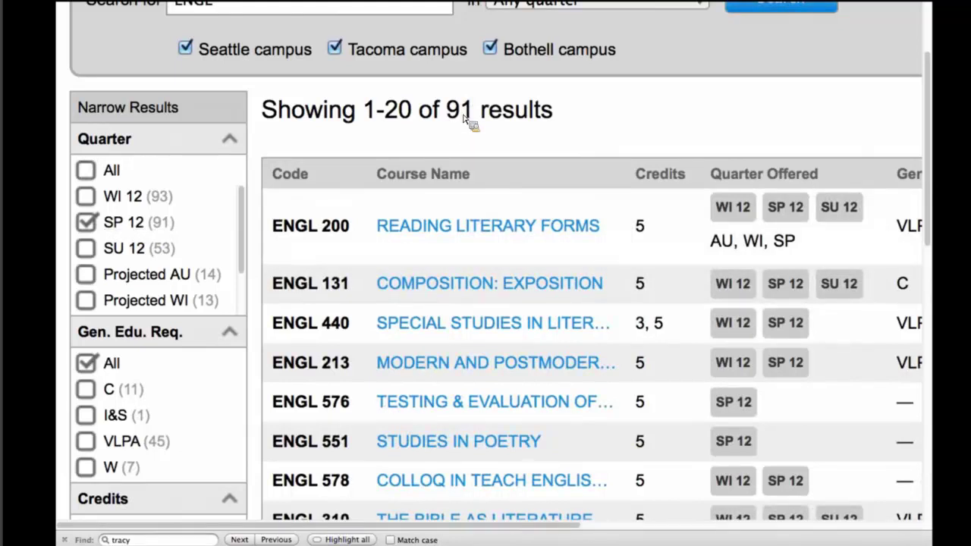
Step: Filter the results by the VLPA general education requirement and look through the listed courses
scroll(464, 120, "up", 1)
scroll(464, 120, "up", 1)
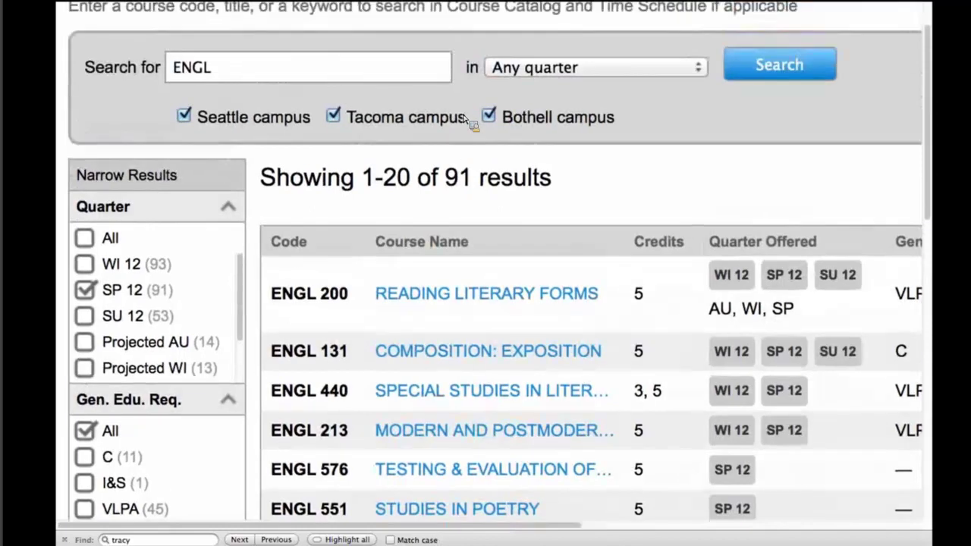
scroll(464, 120, "down", 4)
scroll(464, 119, "down", 6)
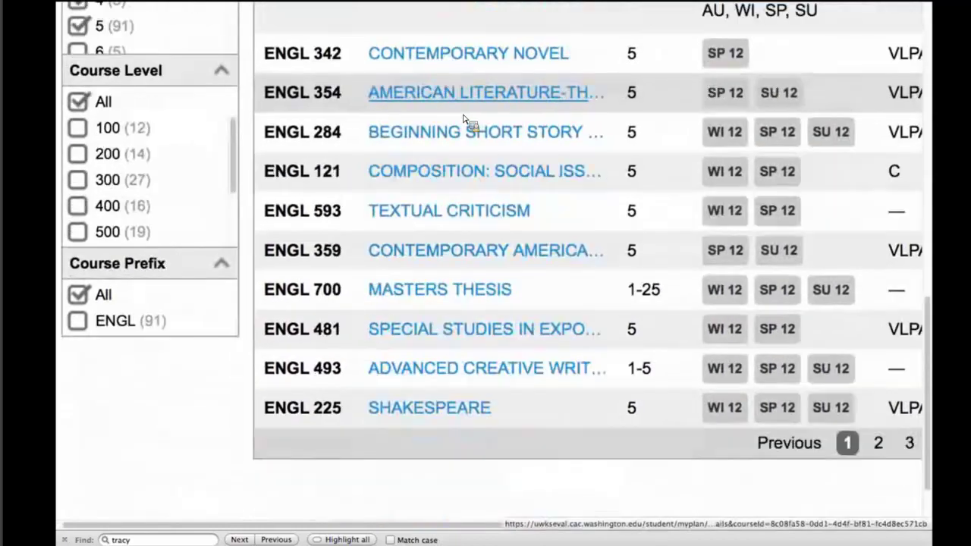
scroll(465, 119, "up", 10)
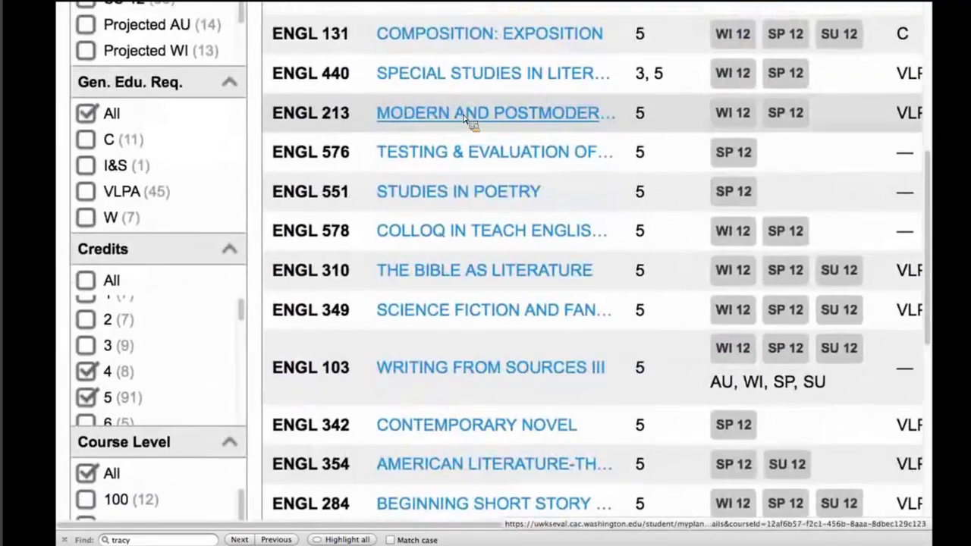
scroll(465, 119, "up", 5)
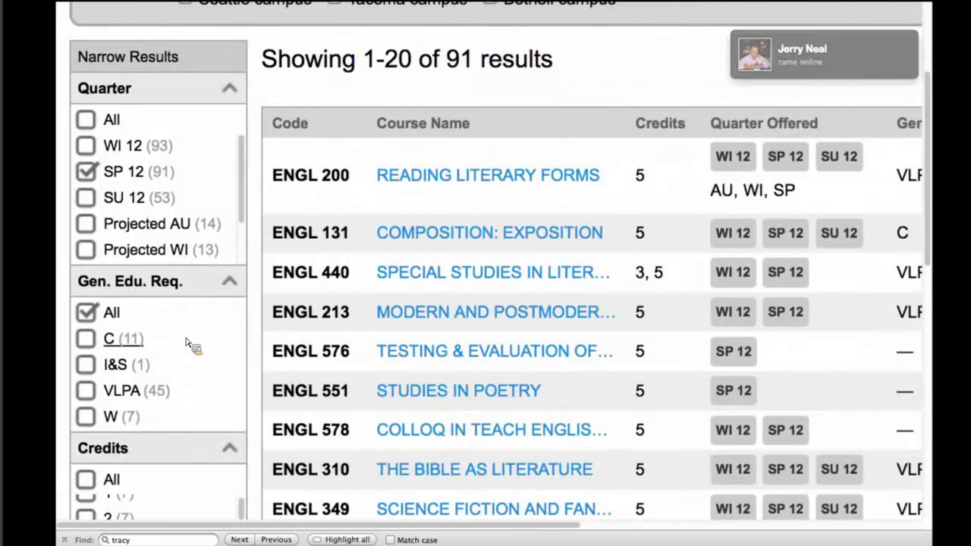
scroll(190, 342, "down", 1)
scroll(190, 346, "down", 1)
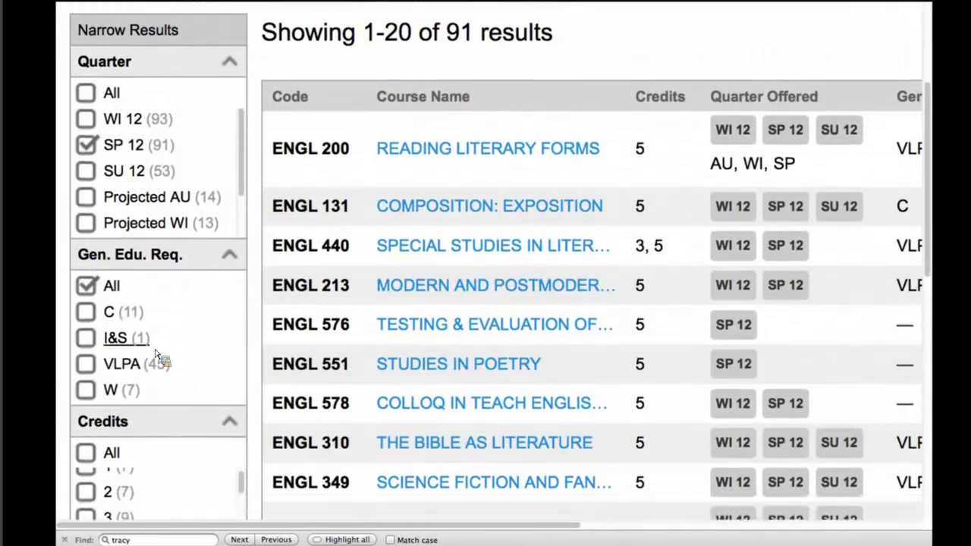
left_click(86, 365)
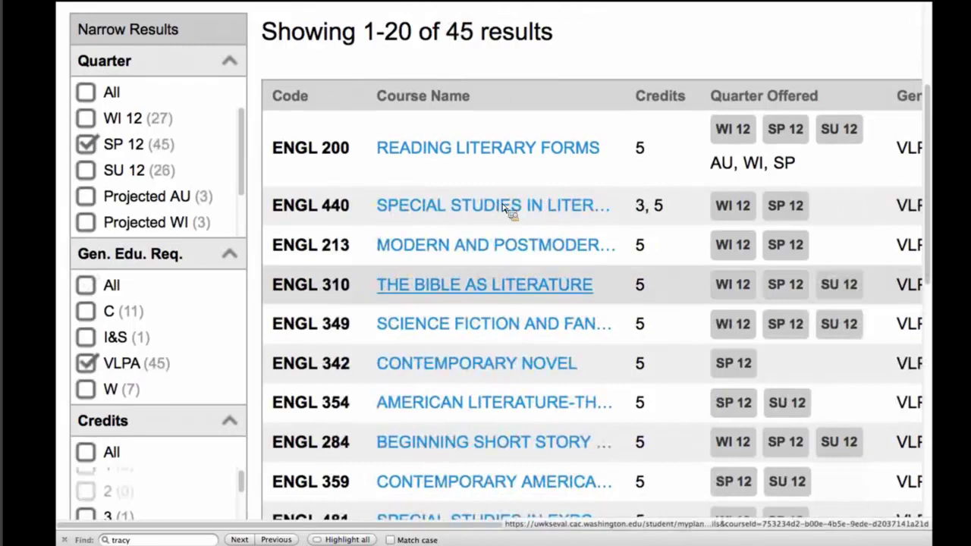
scroll(504, 203, "down", 10)
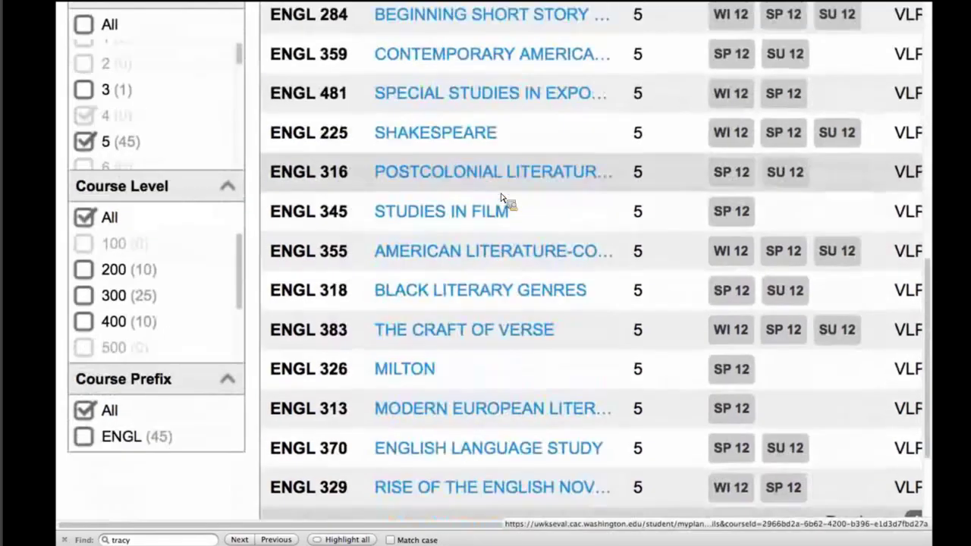
scroll(501, 198, "down", 2)
scroll(501, 198, "up", 1)
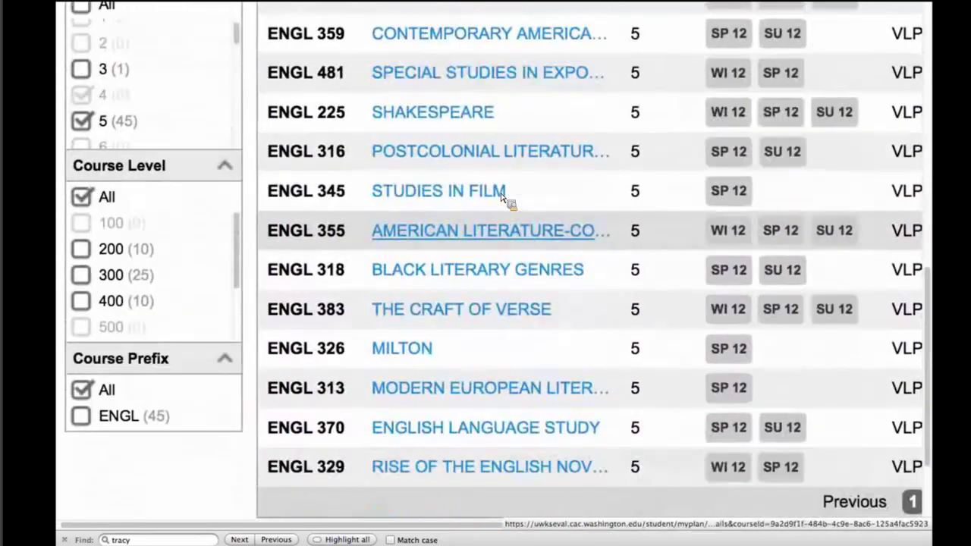
Step: Review the course details of ENGL 225 Shakespeare, including requisites, quarters and campus, and return to the search results
scroll(501, 197, "up", 1)
left_click(462, 166)
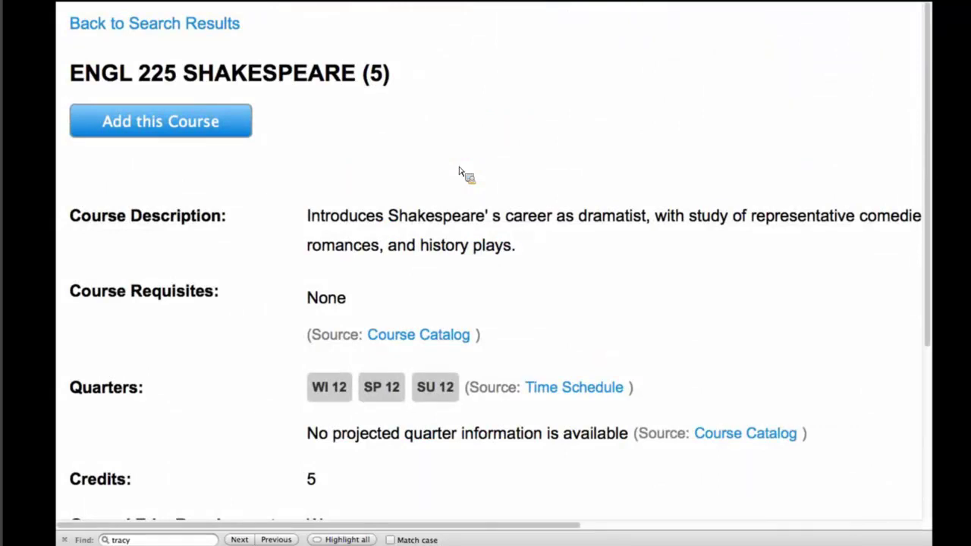
key("super+minus")
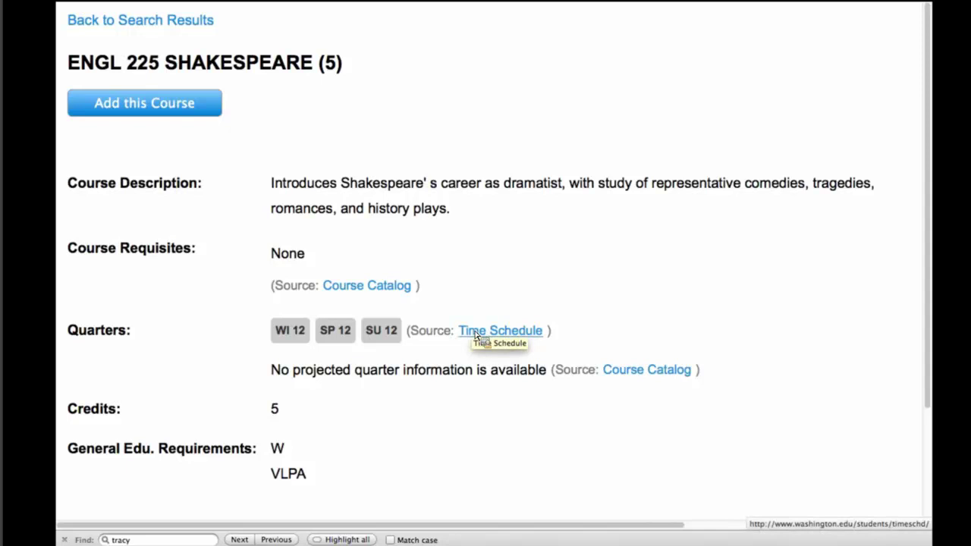
scroll(476, 336, "down", 3)
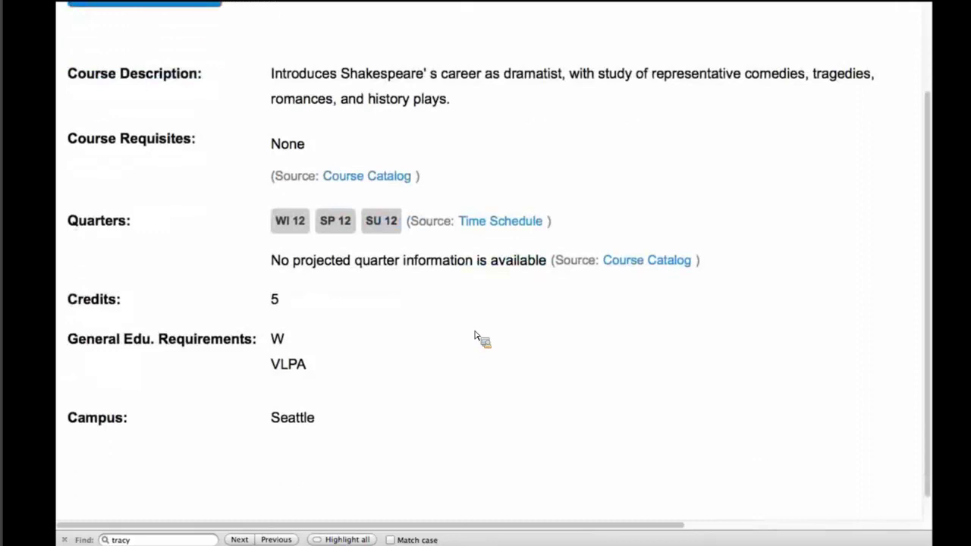
scroll(476, 337, "up", 3)
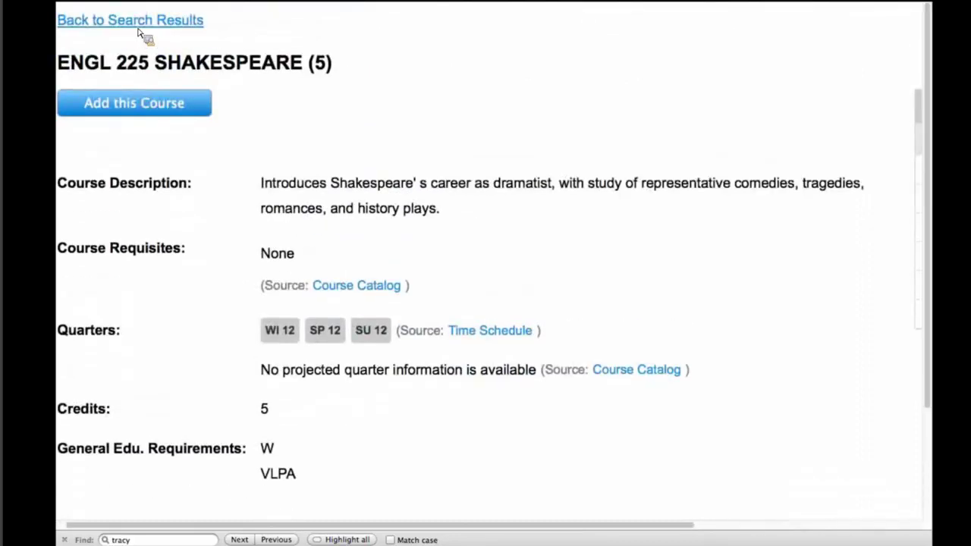
left_click(141, 34)
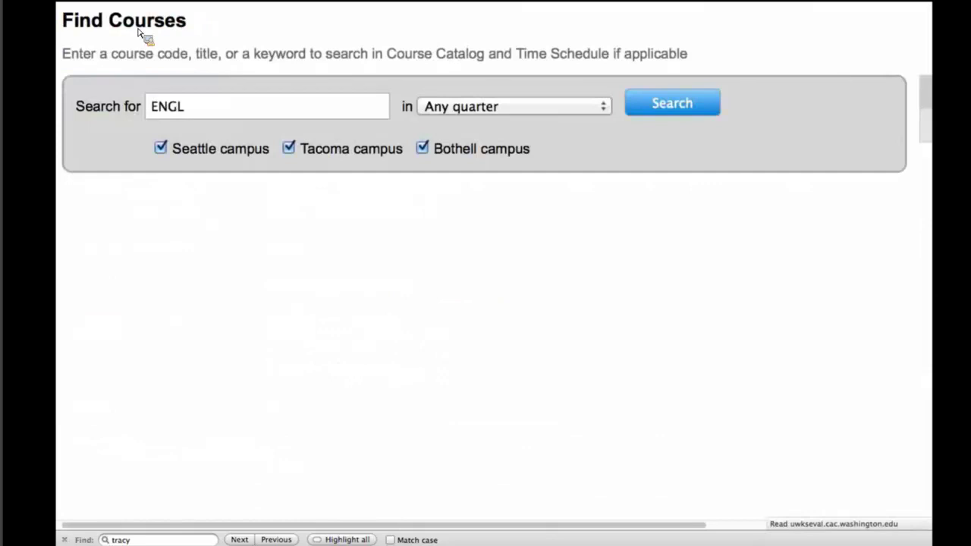
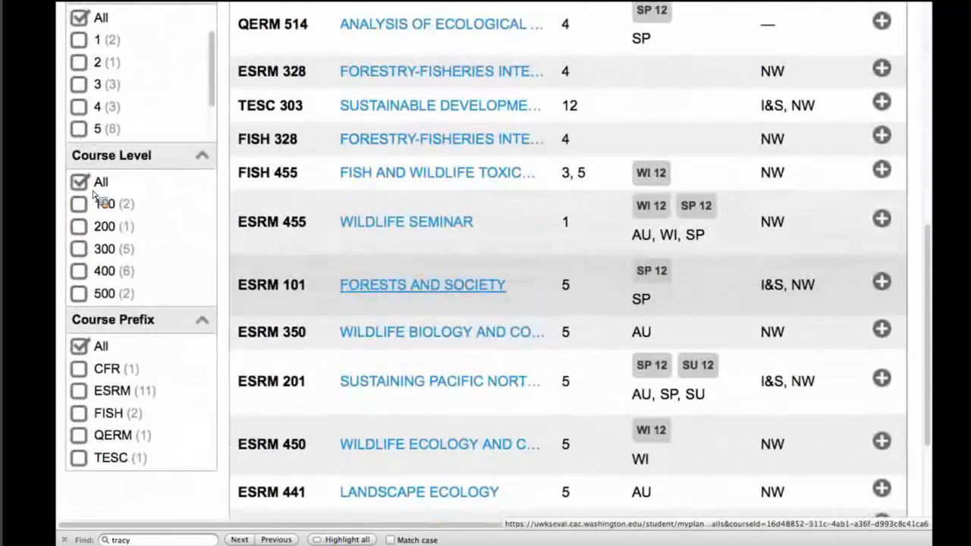
Step: Replace the wildlife keyword with a search for ESRM courses in any quarter and look through the listed courses
scroll(97, 196, "down", 6)
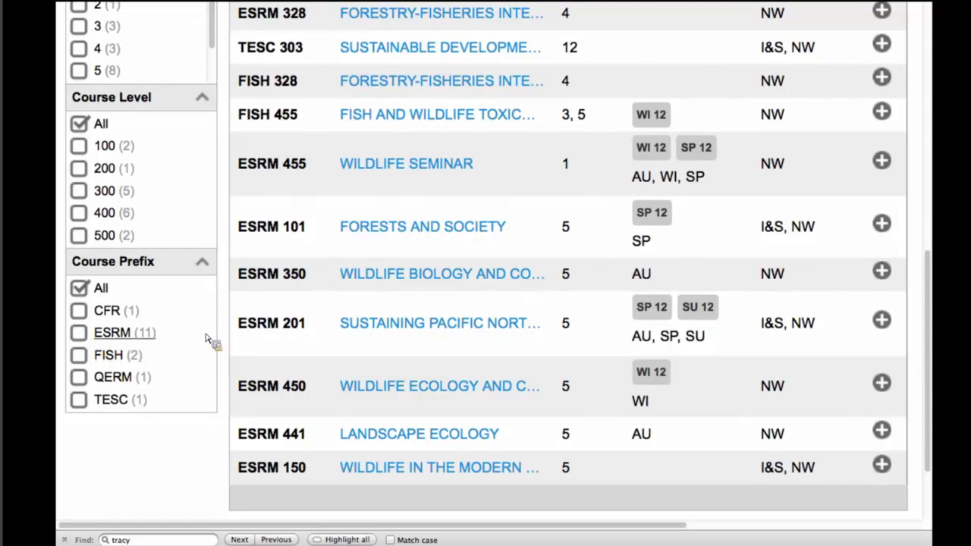
scroll(210, 342, "up", 10)
scroll(209, 119, "up", 1)
double_click(209, 116)
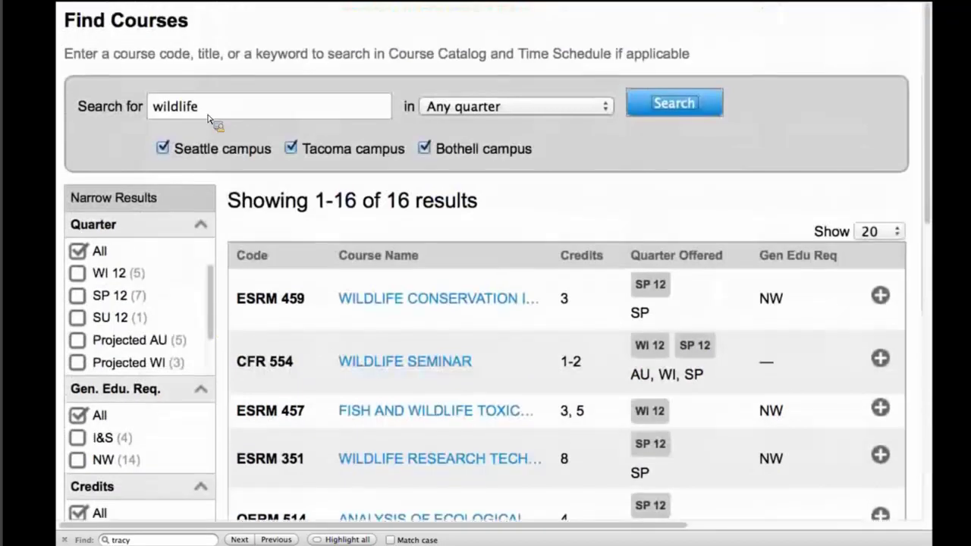
type("ESRM")
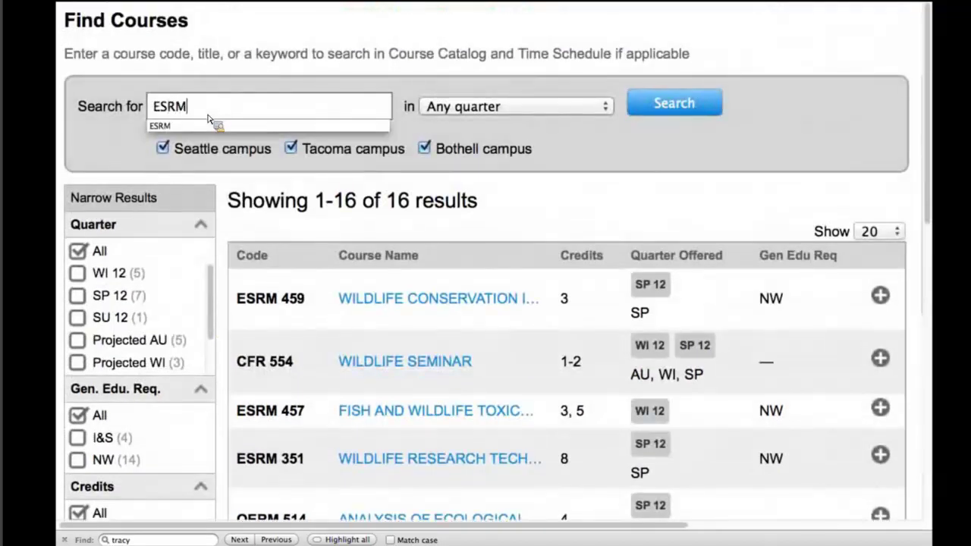
key("Return")
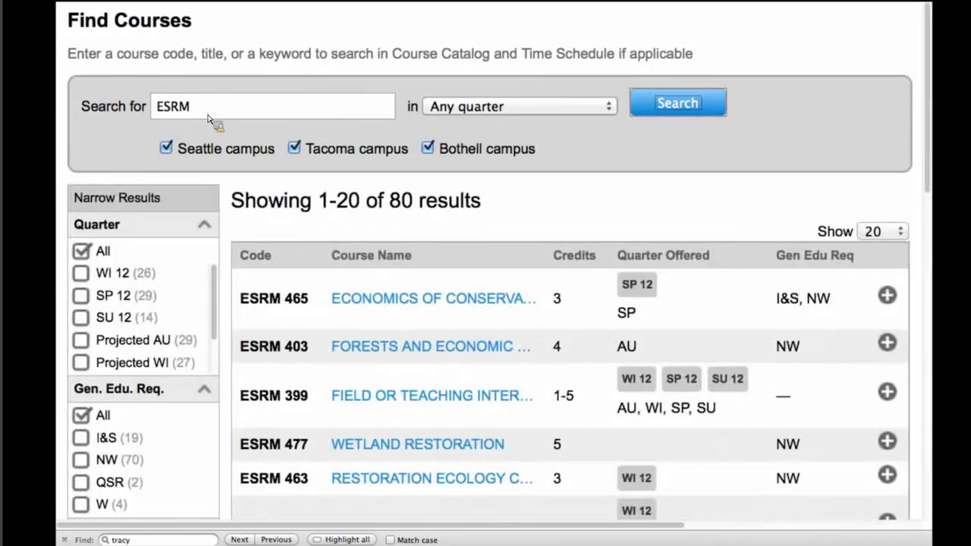
scroll(210, 119, "down", 5)
scroll(210, 119, "down", 12)
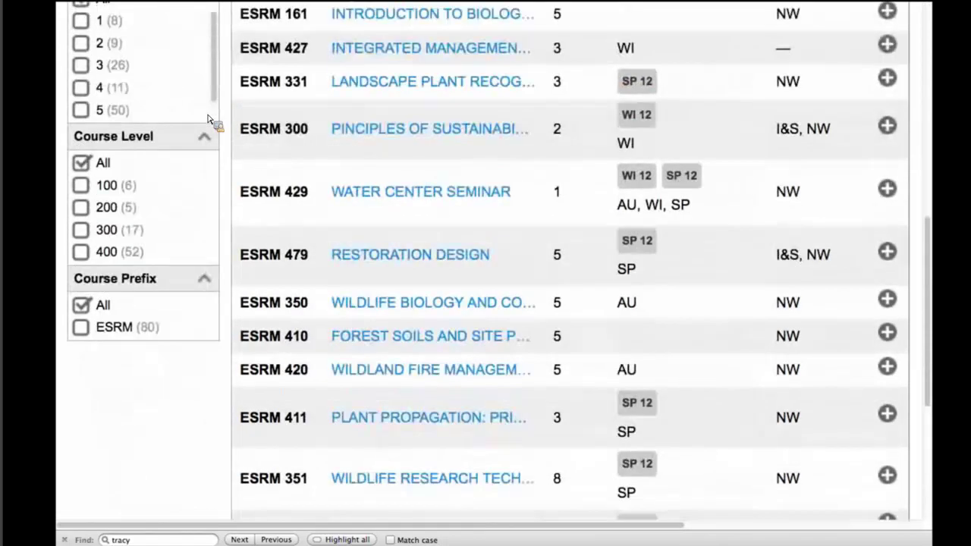
scroll(210, 120, "up", 17)
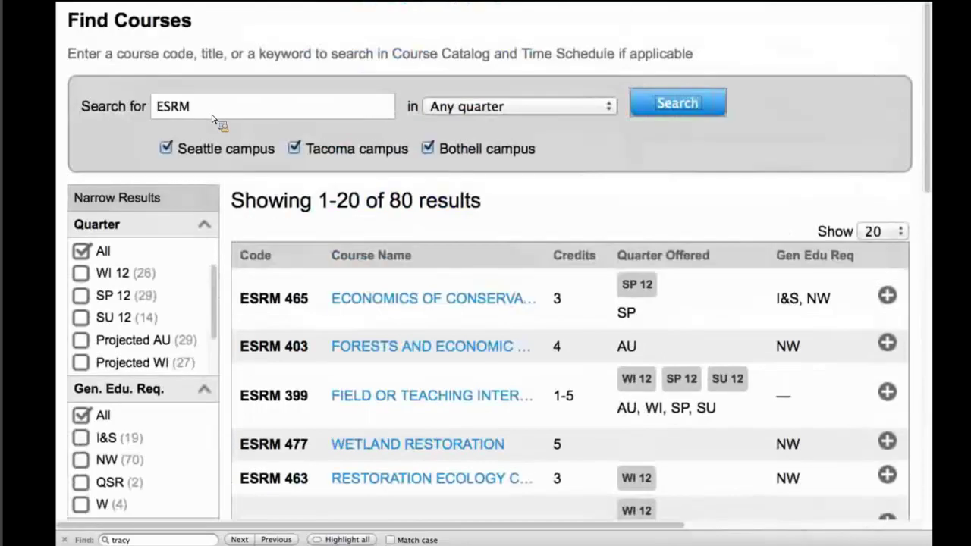
Step: Search for CL AR courses in any quarter across all three campuses
triple_click(212, 119)
type("CL AR")
key("Return")
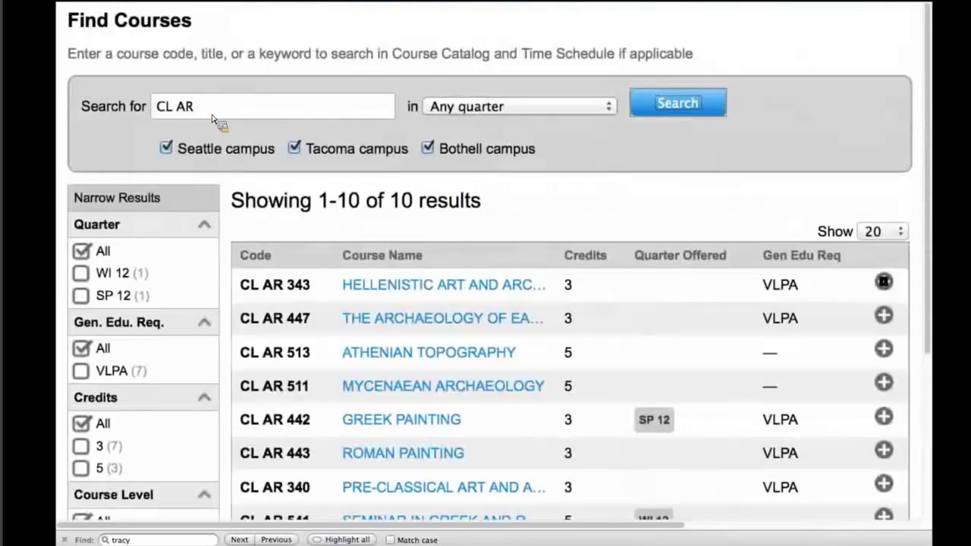
Step: Repeat the search with the prefix written without a space as CLAR and examine the listed courses and filter categories
left_click(182, 107)
key("BackSpace")
key("Return")
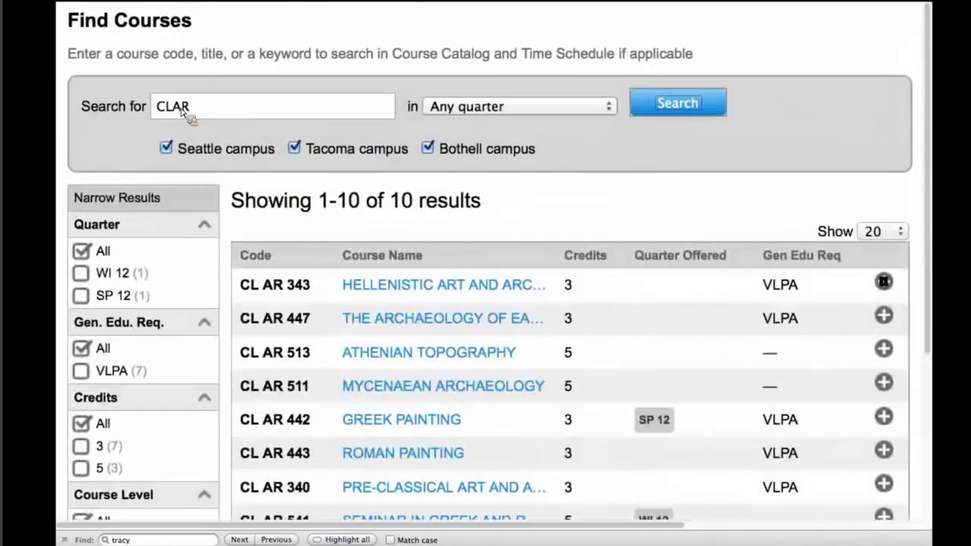
scroll(178, 245, "down", 1)
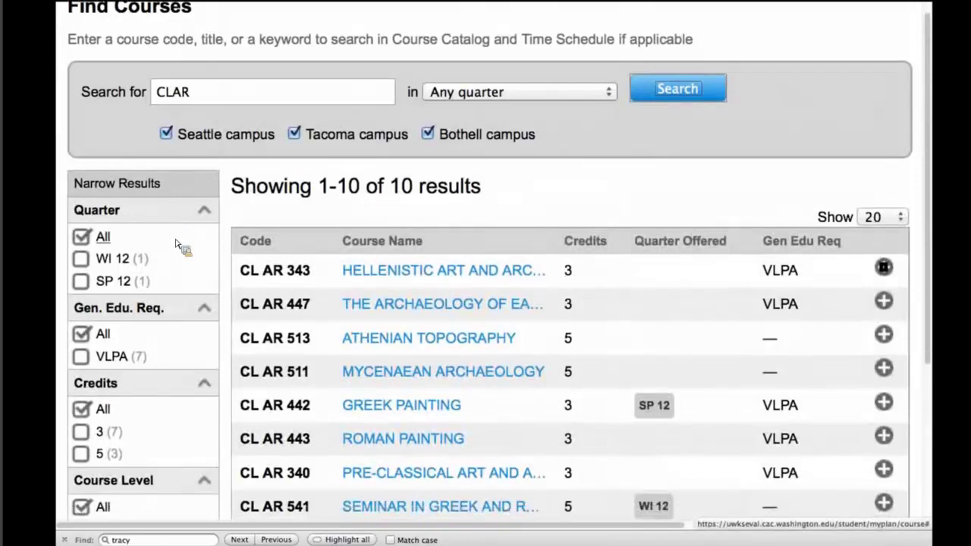
scroll(177, 245, "down", 5)
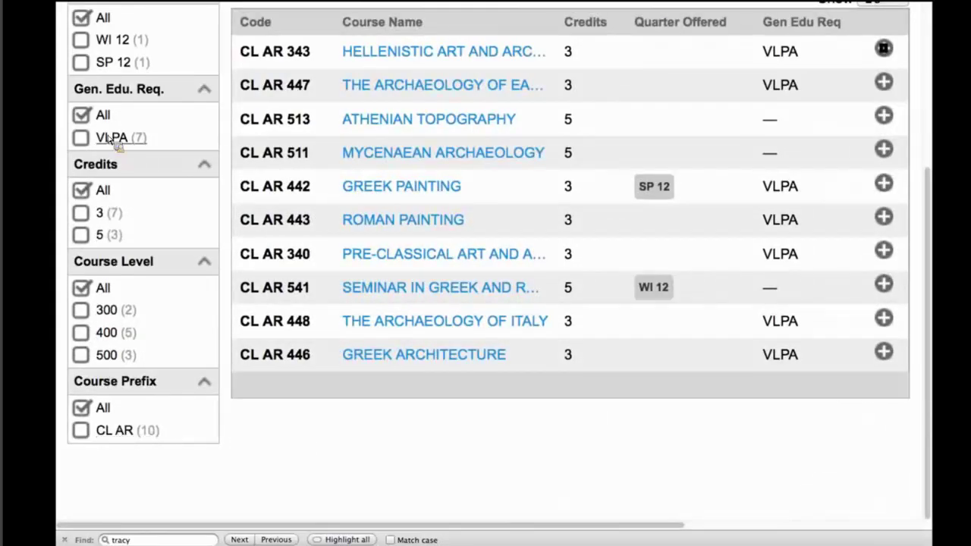
scroll(114, 142, "up", 1)
scroll(114, 133, "up", 1)
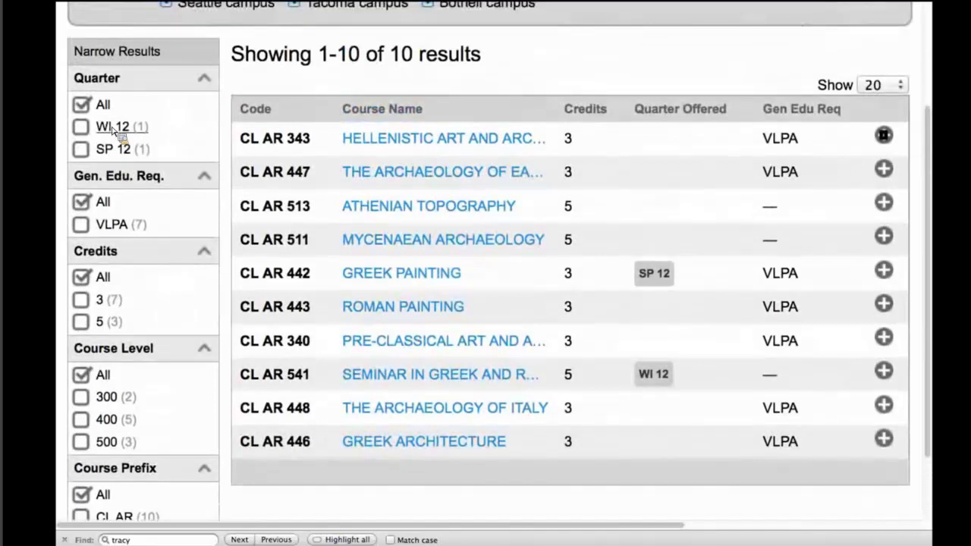
scroll(203, 170, "up", 1)
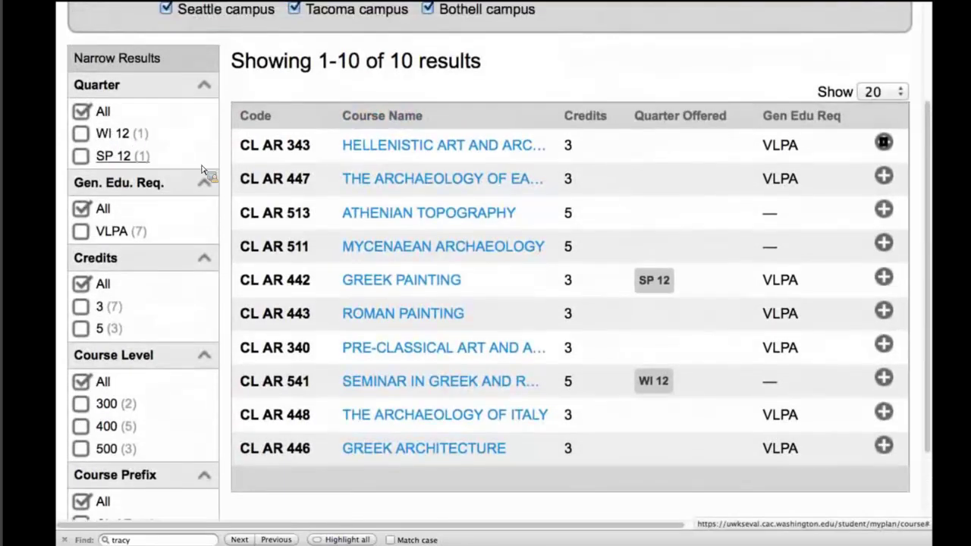
scroll(203, 170, "up", 2)
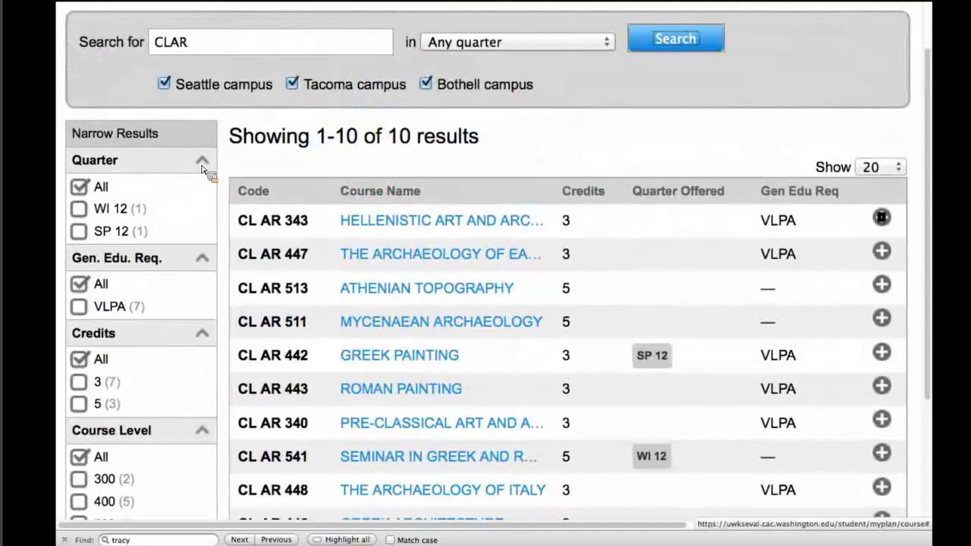
scroll(151, 201, "left", 1)
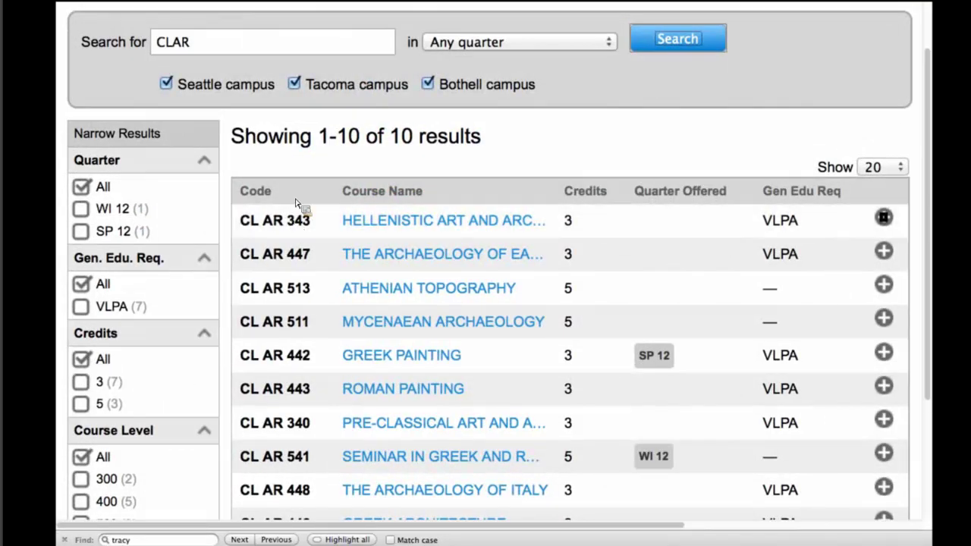
Step: Clear the course search term and look over the result filters beside the course list
double_click(206, 50)
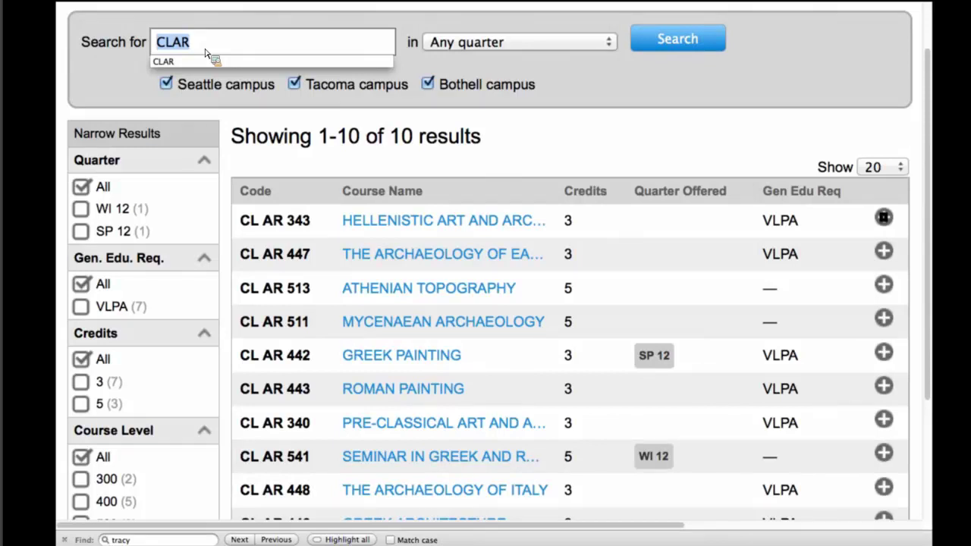
key("BackSpace")
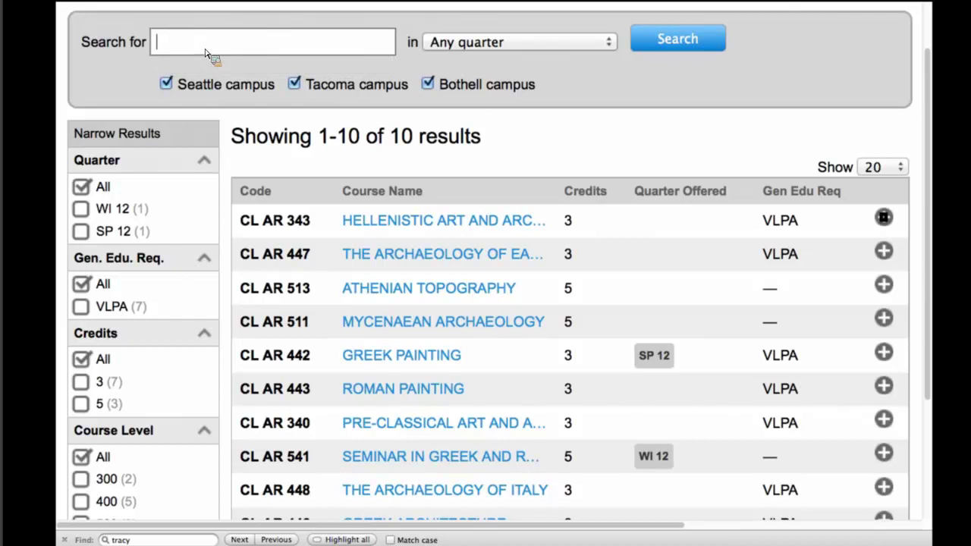
left_click(106, 83)
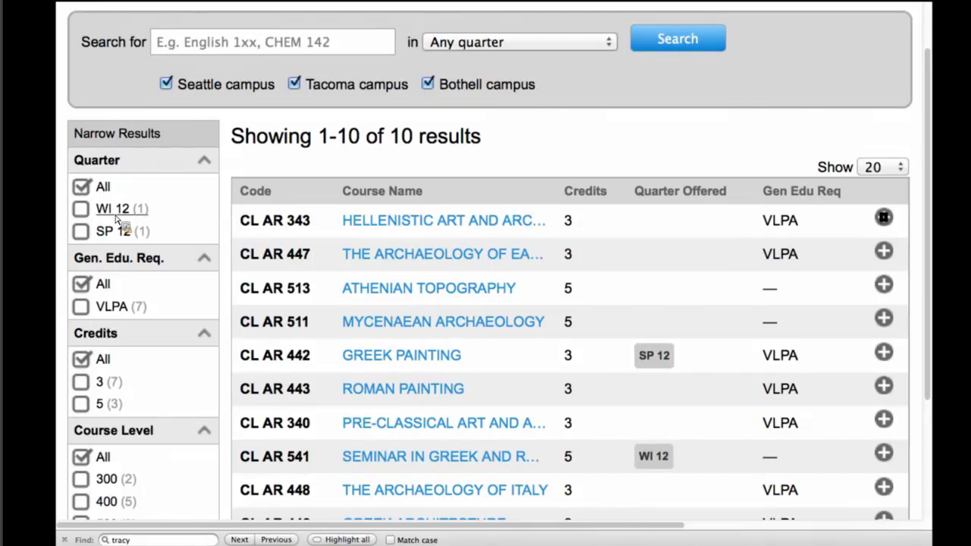
scroll(119, 220, "down", 3)
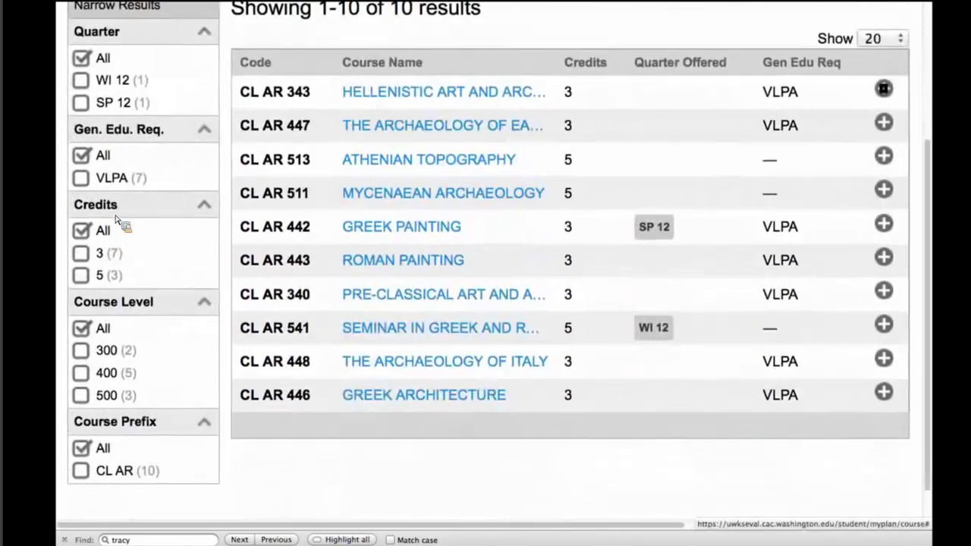
scroll(119, 220, "up", 5)
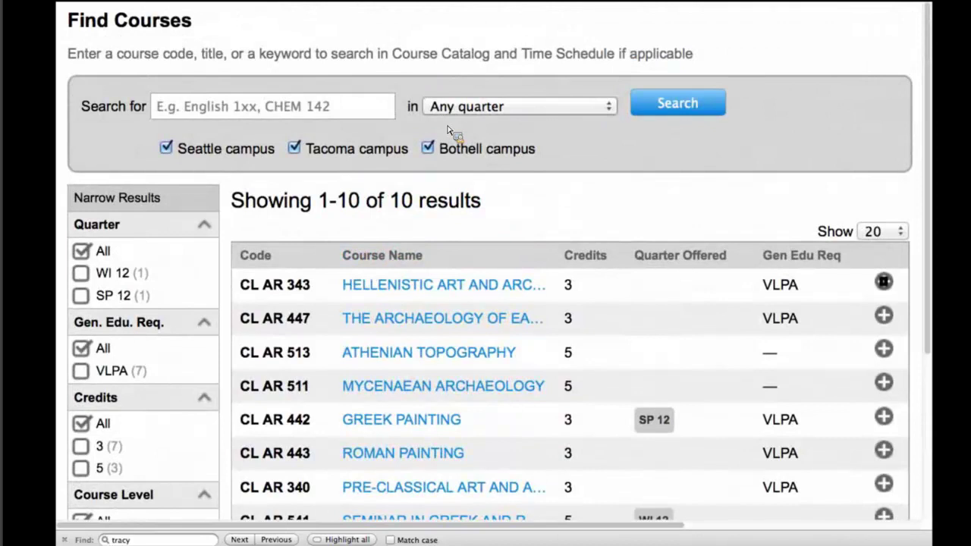
Step: Add CL AR 513 Athenian Topography from the results to the watch list
key("super+minus")
key("super+minus")
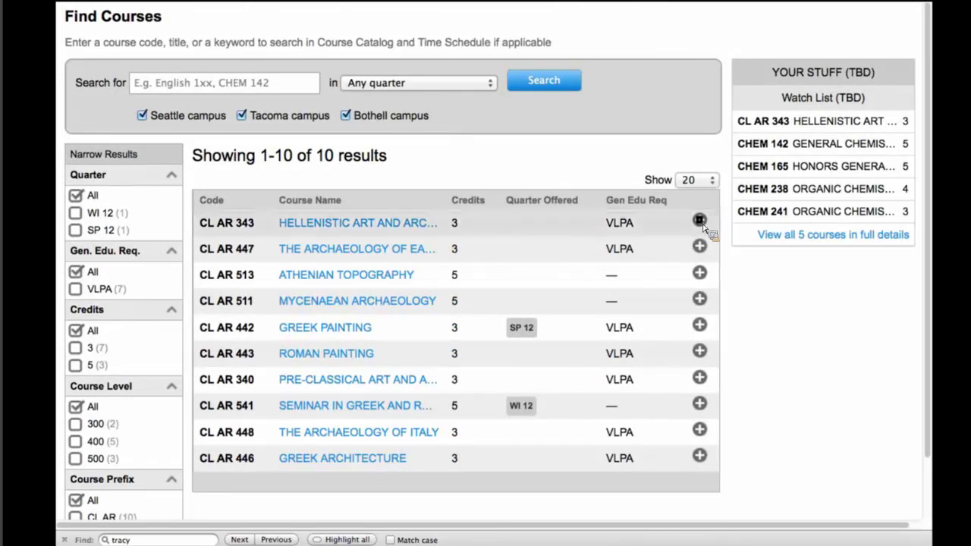
scroll(702, 228, "down", 1)
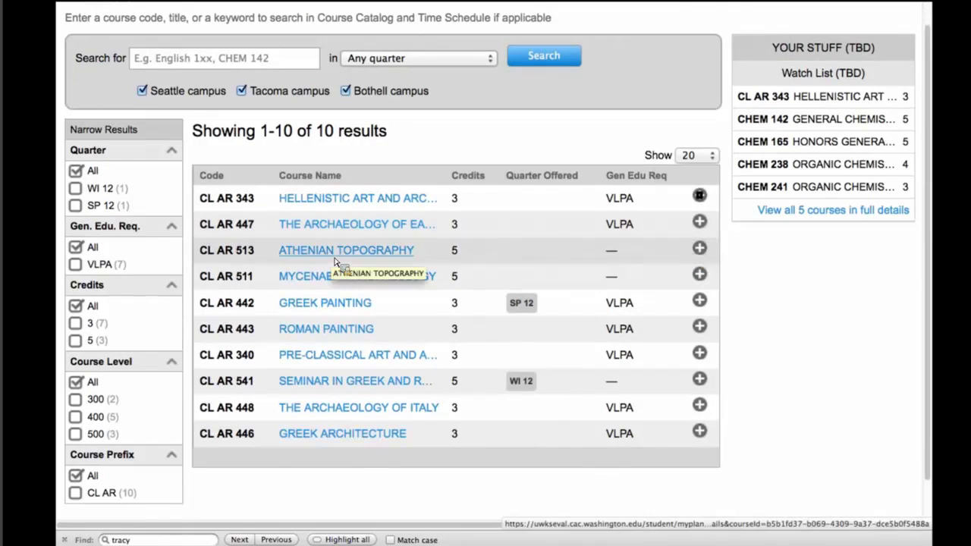
left_click(701, 250)
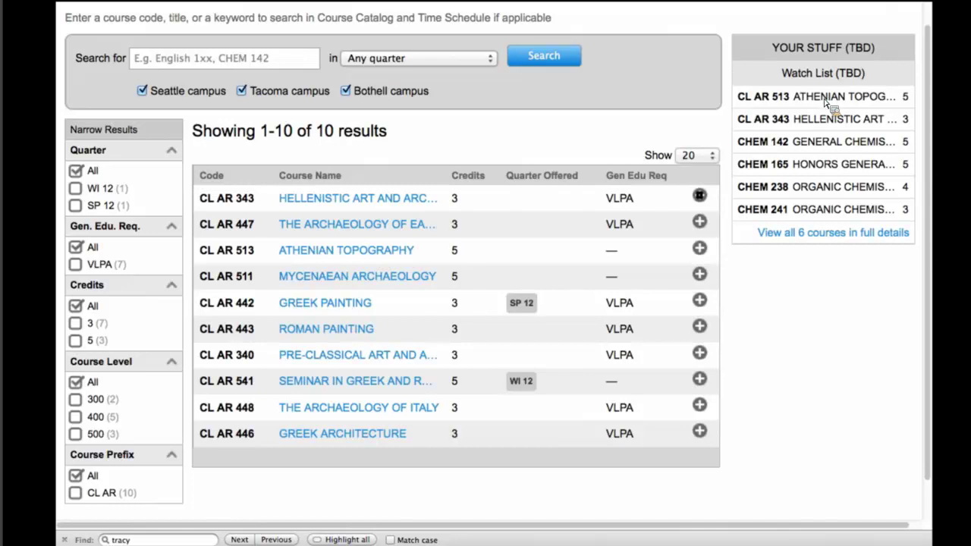
Step: View all watch list courses in full detail, look through their descriptions, and return to the course search page
left_click(818, 240)
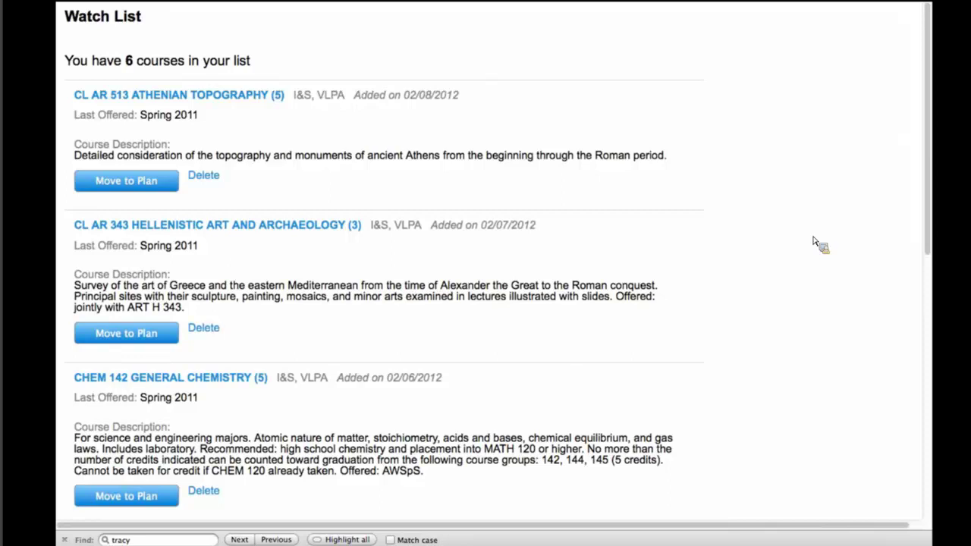
scroll(417, 175, "down", 3)
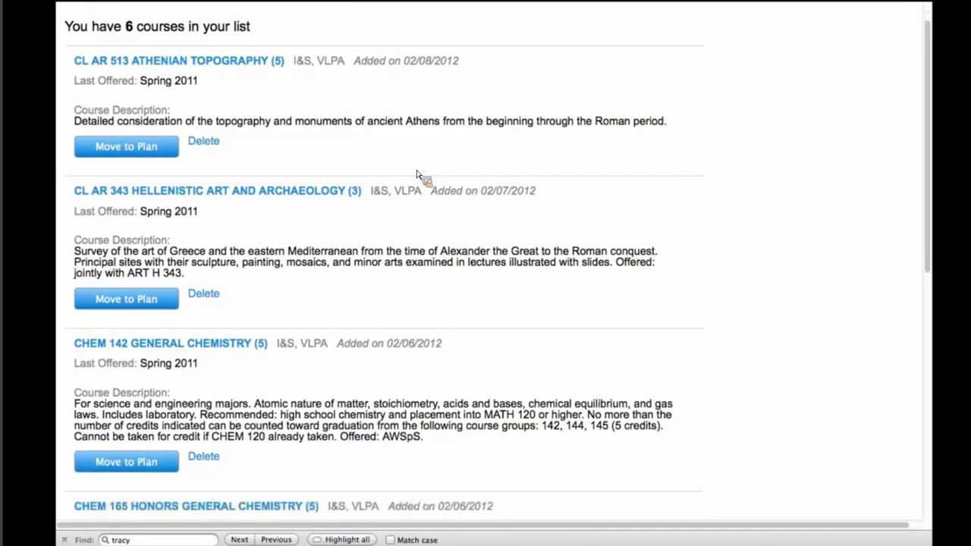
scroll(416, 175, "down", 15)
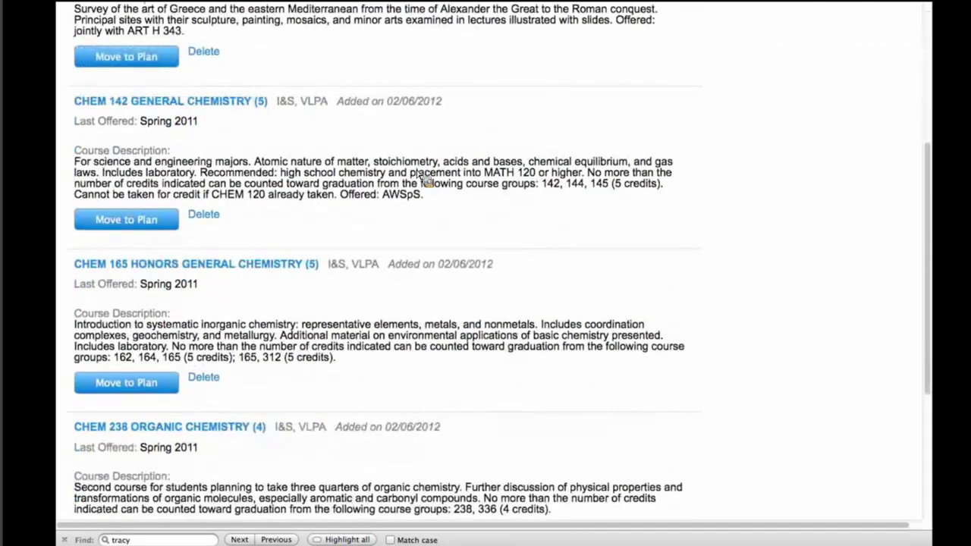
scroll(417, 176, "up", 18)
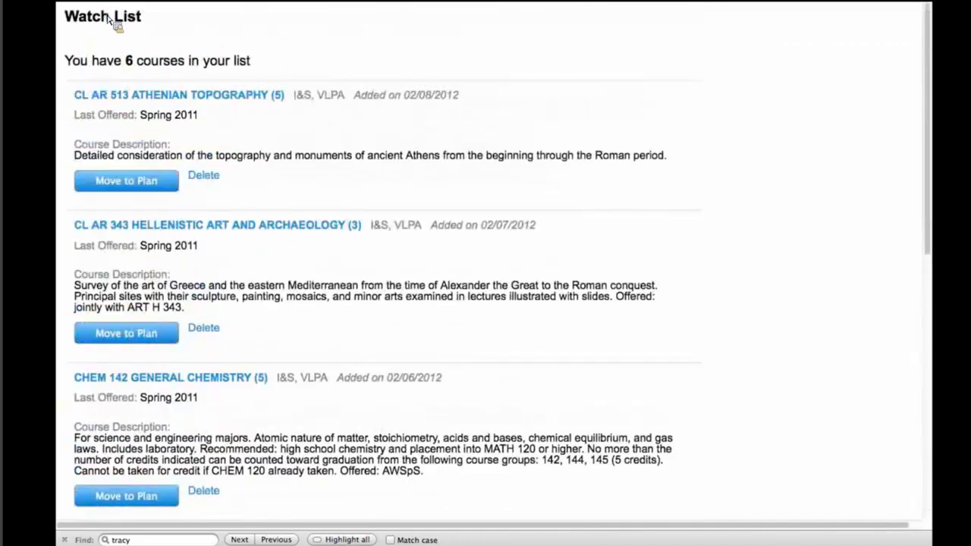
left_click(73, 34)
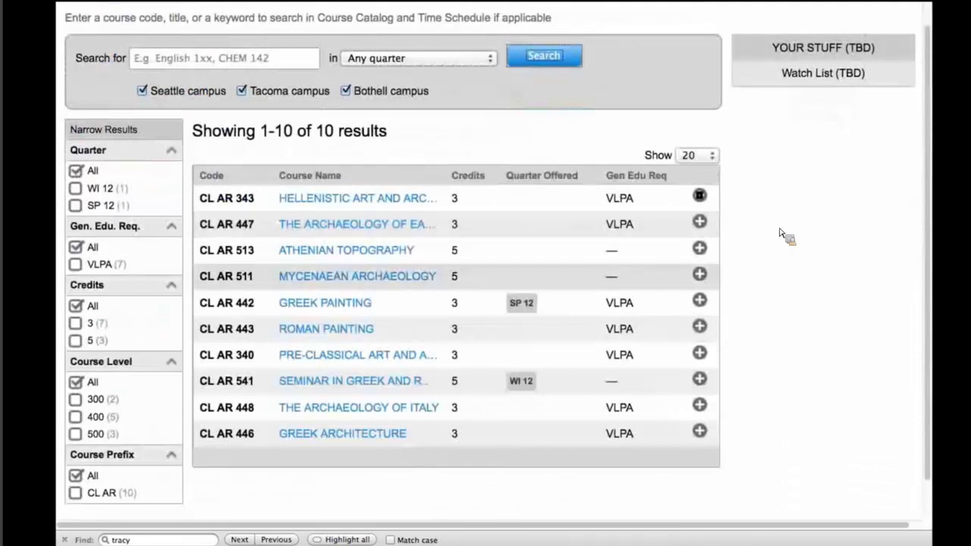
scroll(774, 129, "up", 1)
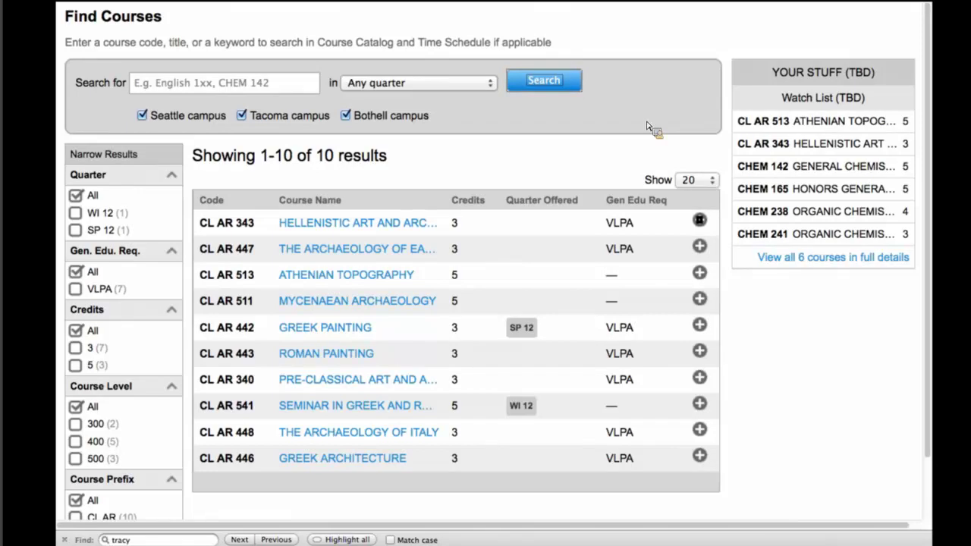
mouse_move(622, 17)
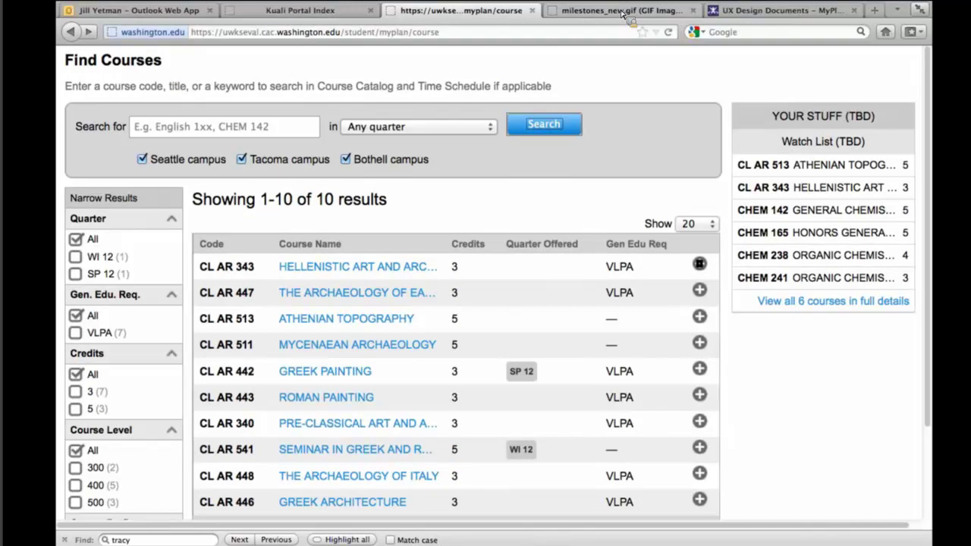
Step: Leave full-screen view, switch to the MyPlan Milestones and Features chart and enlarge it to examine the Audit and Explore milestone
left_click(920, 9)
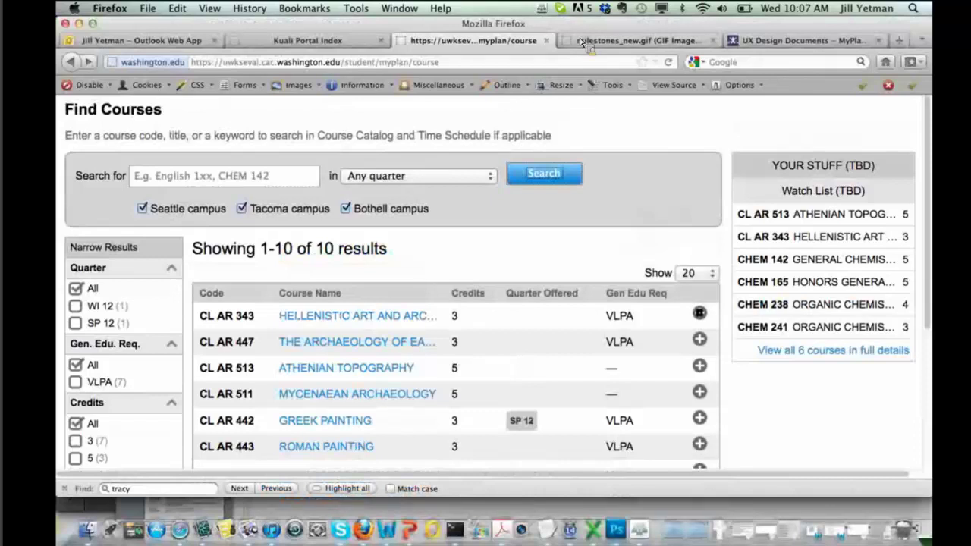
key("ctrl+Tab")
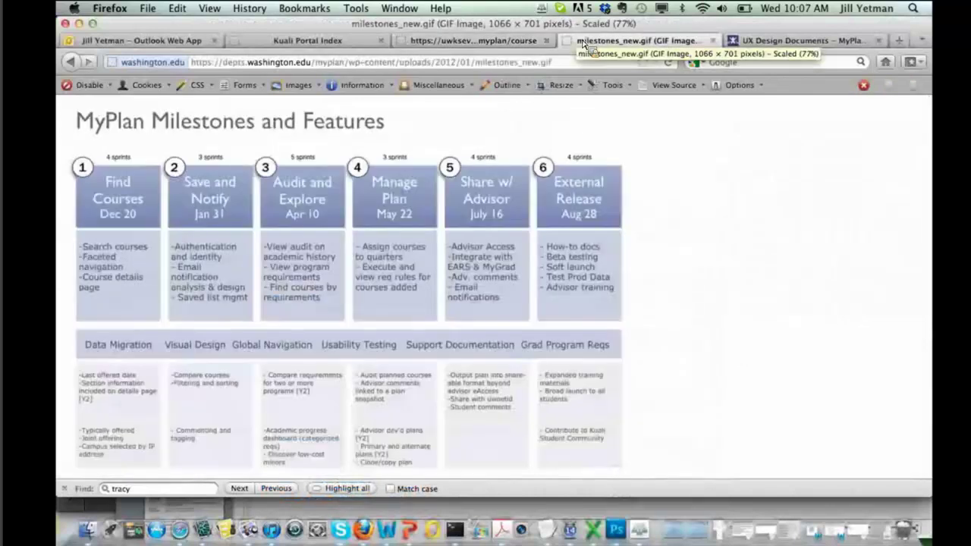
left_click(343, 238)
scroll(391, 218, "down", 2)
Step: Switch to the degree audit wireframe Audit_WF_V1.1-uxd_Page_2.png in Preview and examine its audit summary and course recommendations
scroll(392, 217, "down", 1)
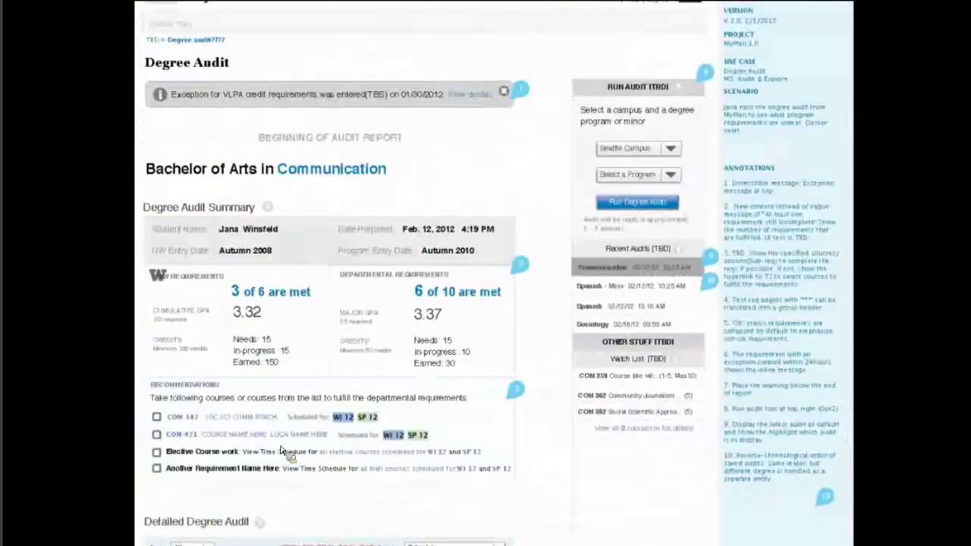
scroll(281, 450, "up", 2)
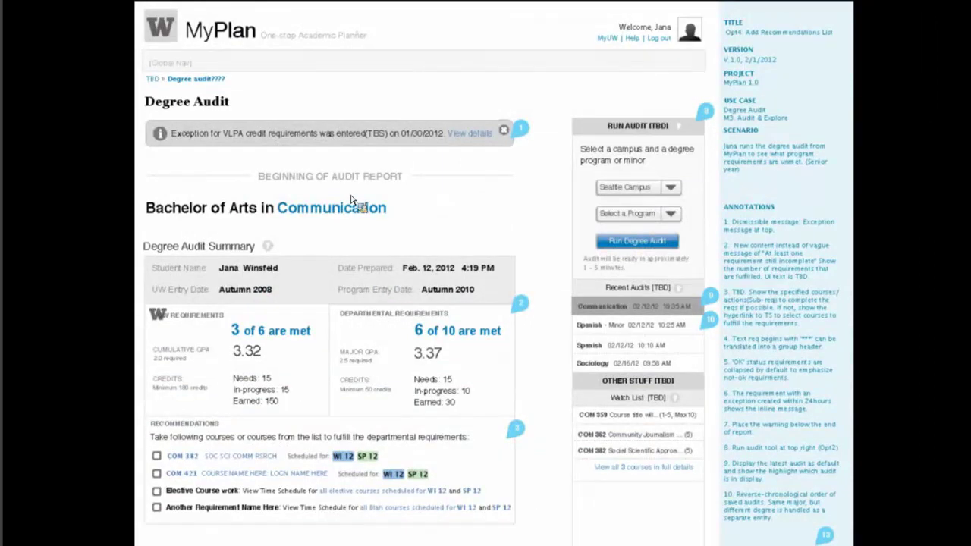
scroll(357, 202, "down", 4)
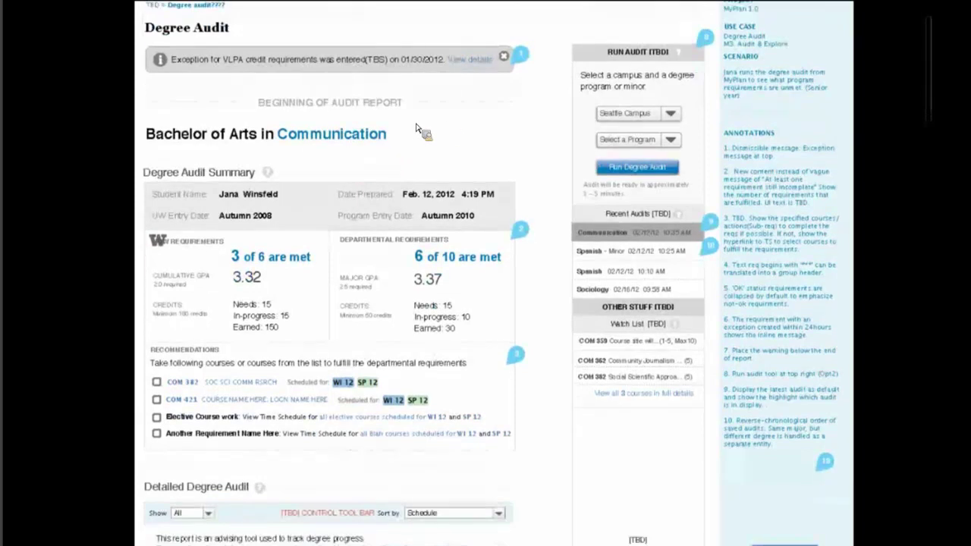
scroll(416, 128, "down", 1)
scroll(416, 128, "down", 2)
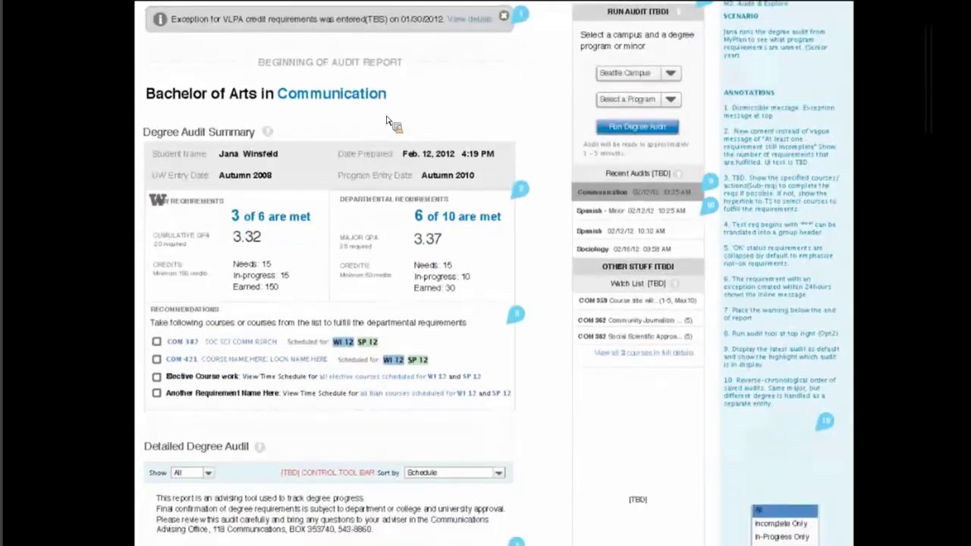
scroll(282, 102, "down", 1)
scroll(236, 213, "down", 7)
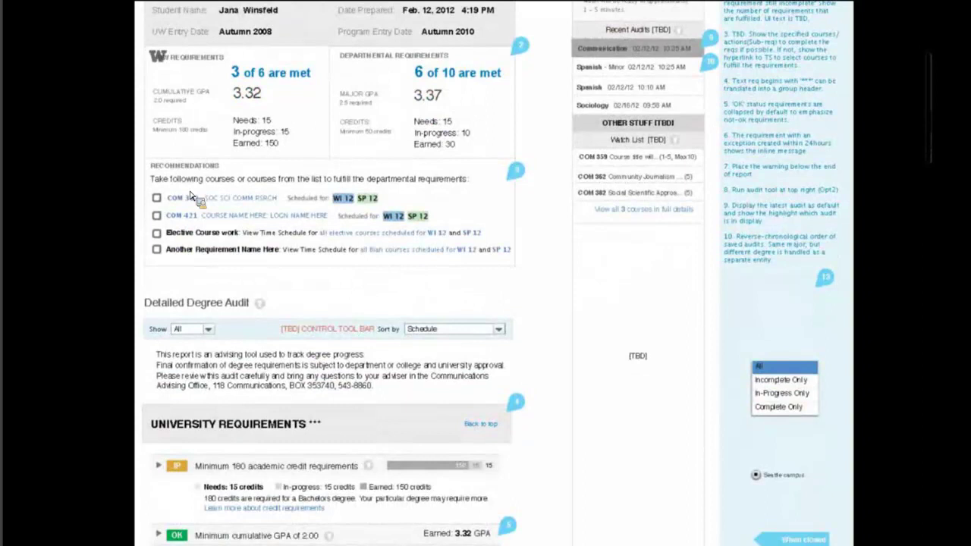
Step: Look through the detailed degree audit from University Requirements and Areas of Knowledge down to the Departmental Requirements coursework
scroll(192, 196, "down", 8)
scroll(192, 195, "down", 5)
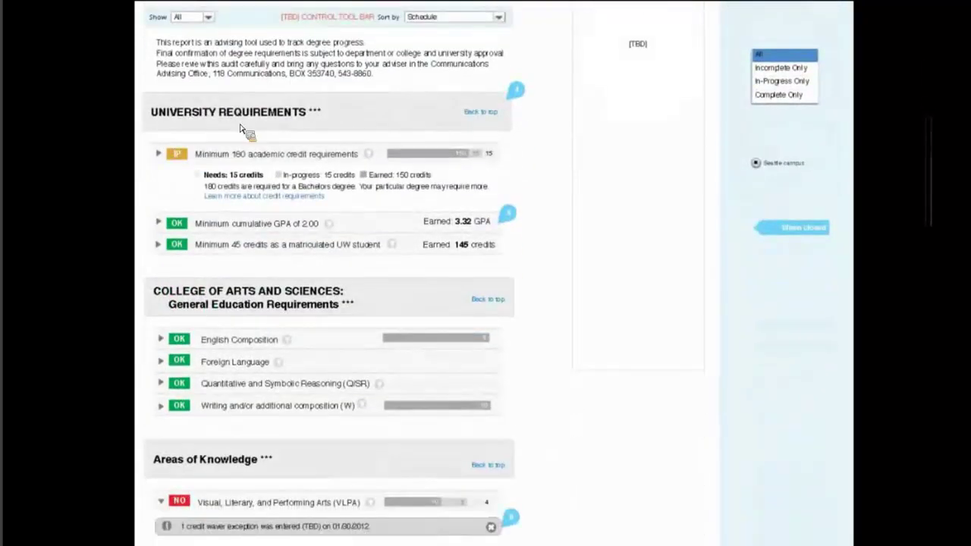
scroll(241, 131, "down", 5)
scroll(241, 131, "down", 15)
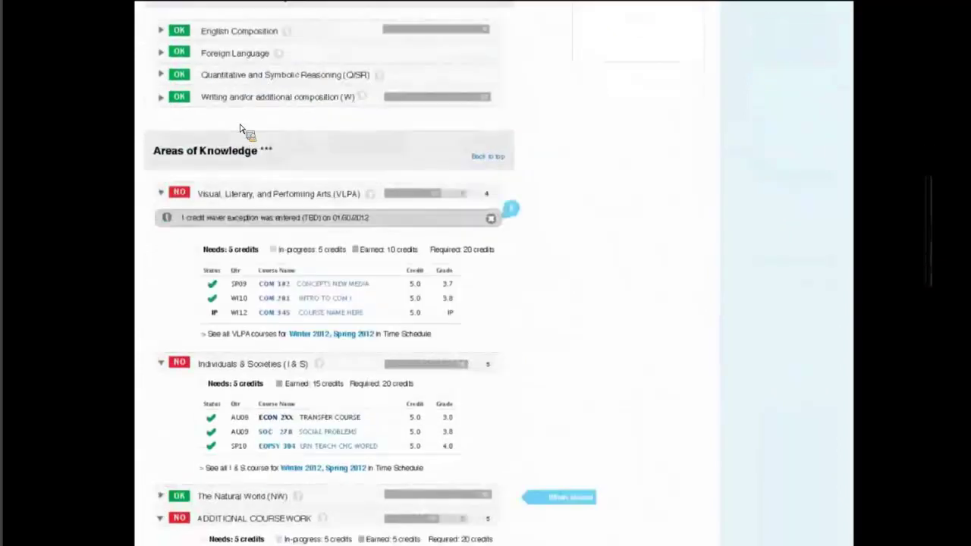
scroll(241, 131, "down", 5)
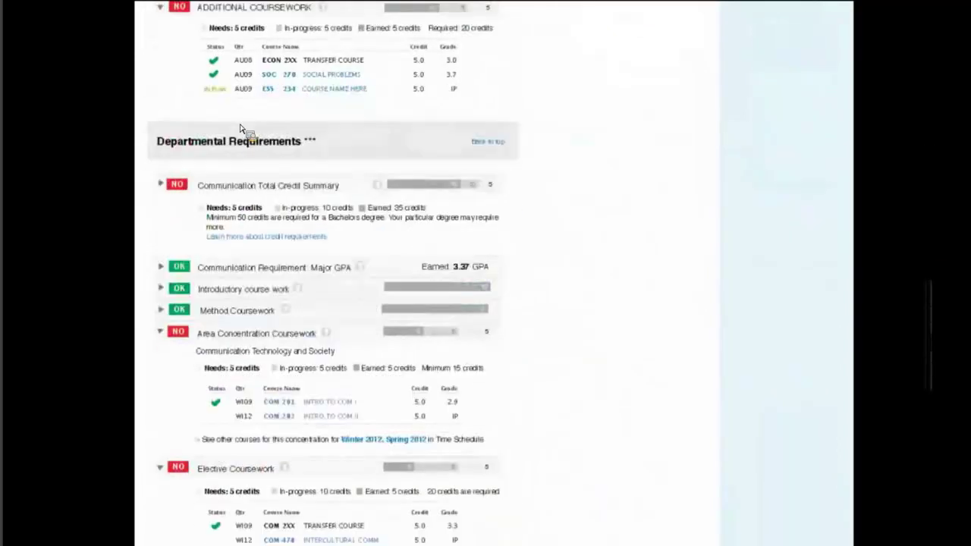
scroll(241, 131, "down", 12)
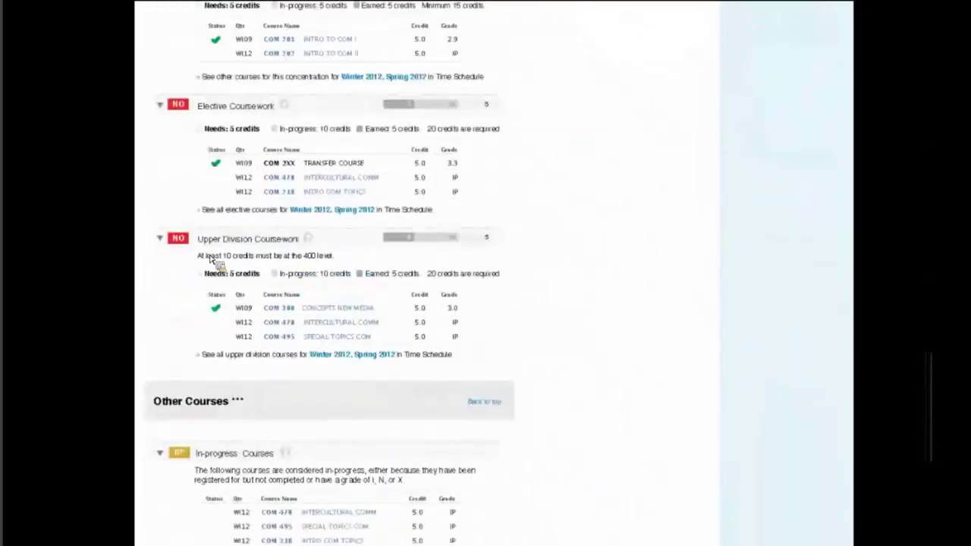
Step: Review the Departmental Requirements again from their heading, then read through Other Courses to the end of the audit report
scroll(192, 249, "up", 9)
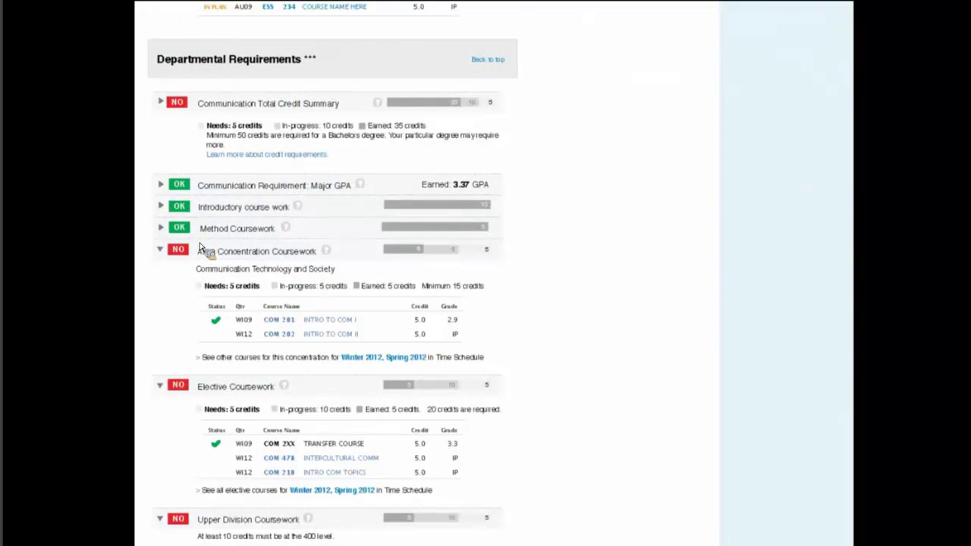
scroll(202, 250, "down", 2)
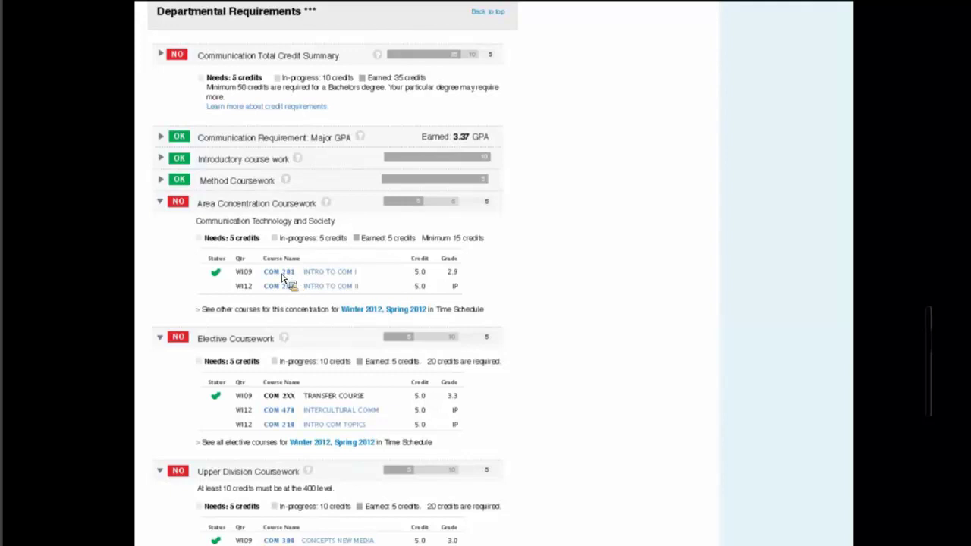
scroll(278, 289, "down", 5)
scroll(278, 289, "down", 2)
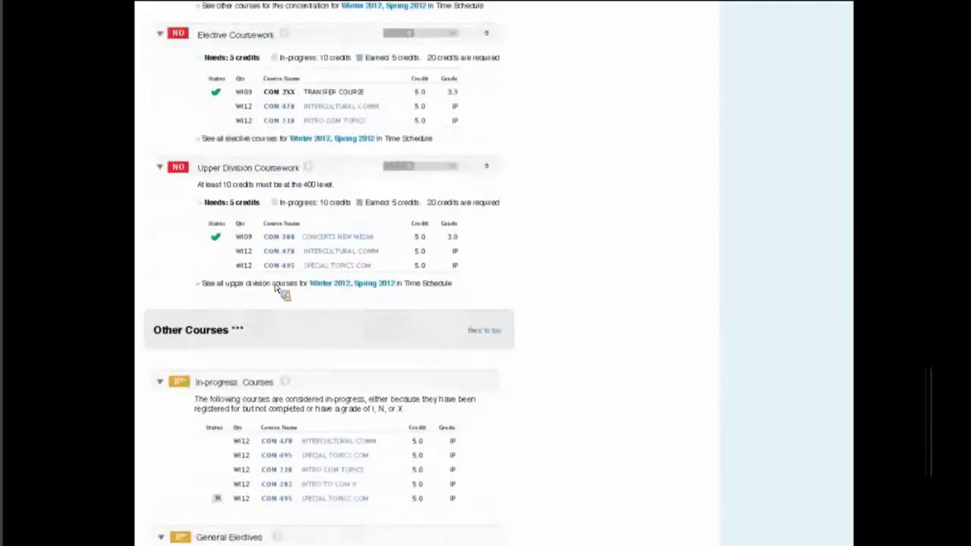
scroll(277, 290, "down", 4)
scroll(278, 288, "down", 4)
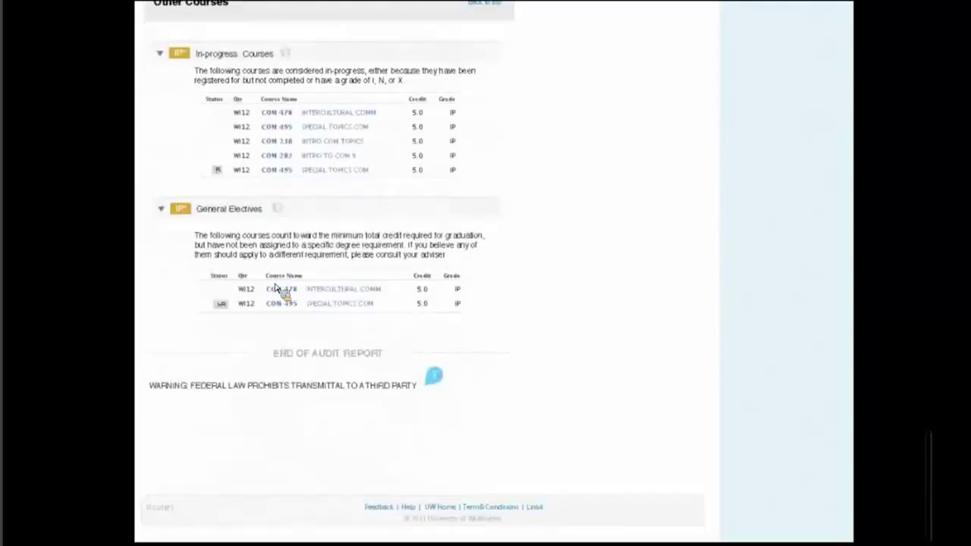
Step: Return to the beginning of the audit wireframe, leave its full-screen view and switch back to the milestones chart in Firefox
scroll(277, 289, "up", 15)
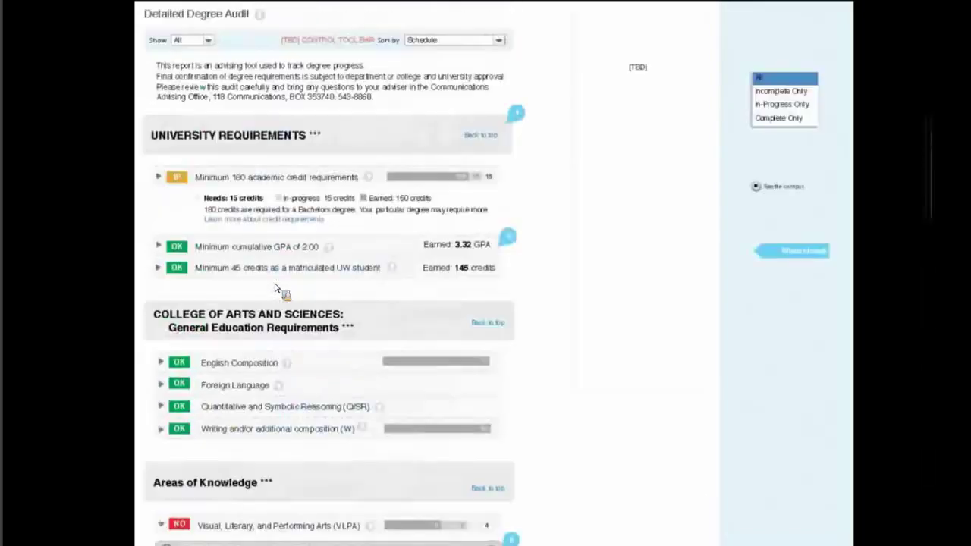
scroll(278, 289, "up", 10)
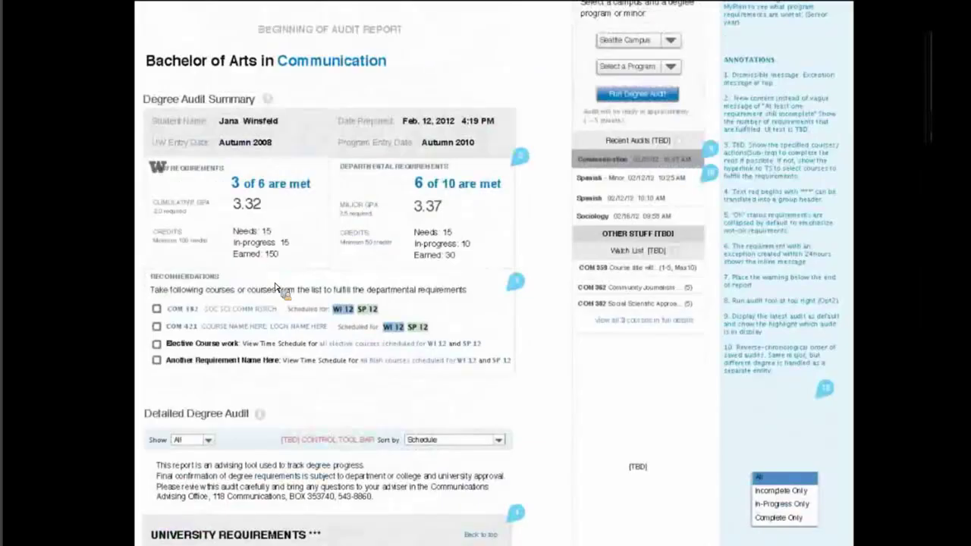
scroll(278, 289, "up", 4)
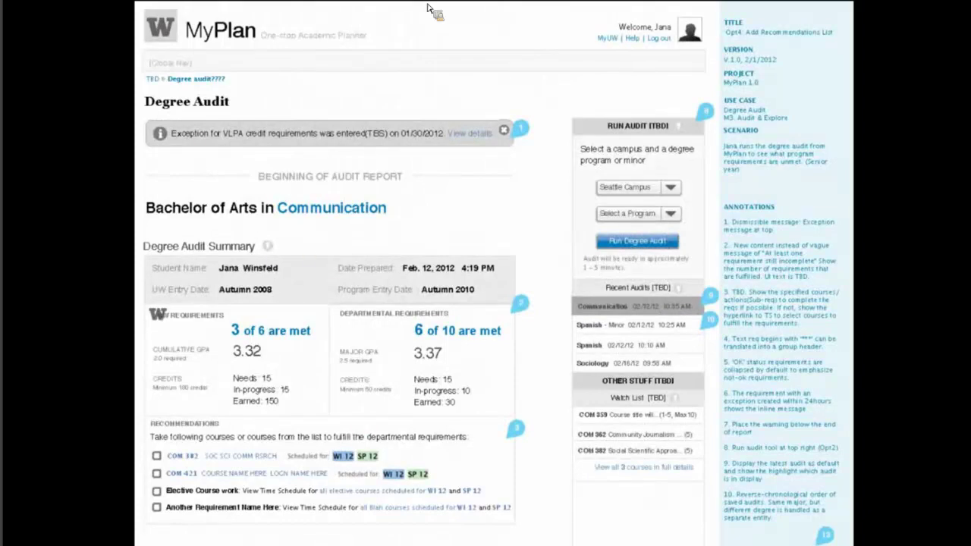
key("Escape")
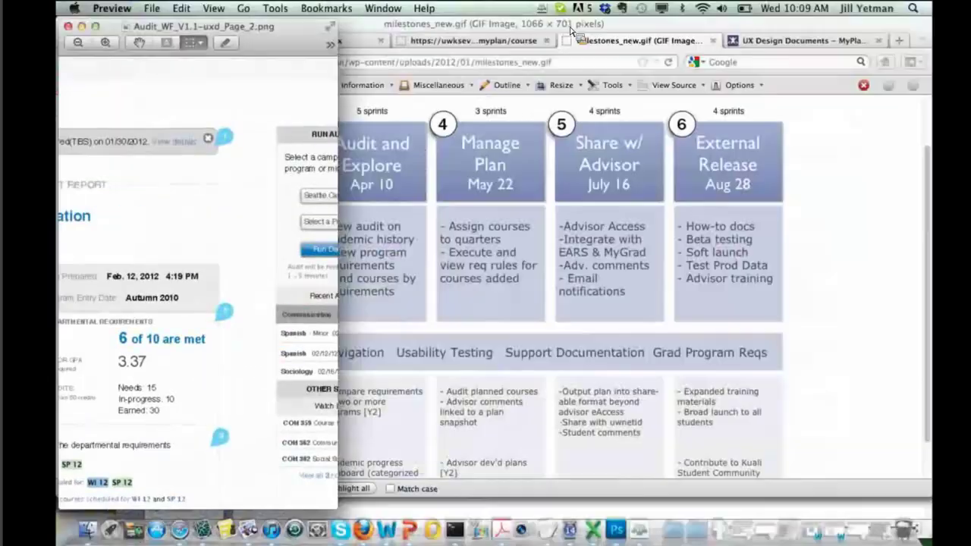
left_click(572, 29)
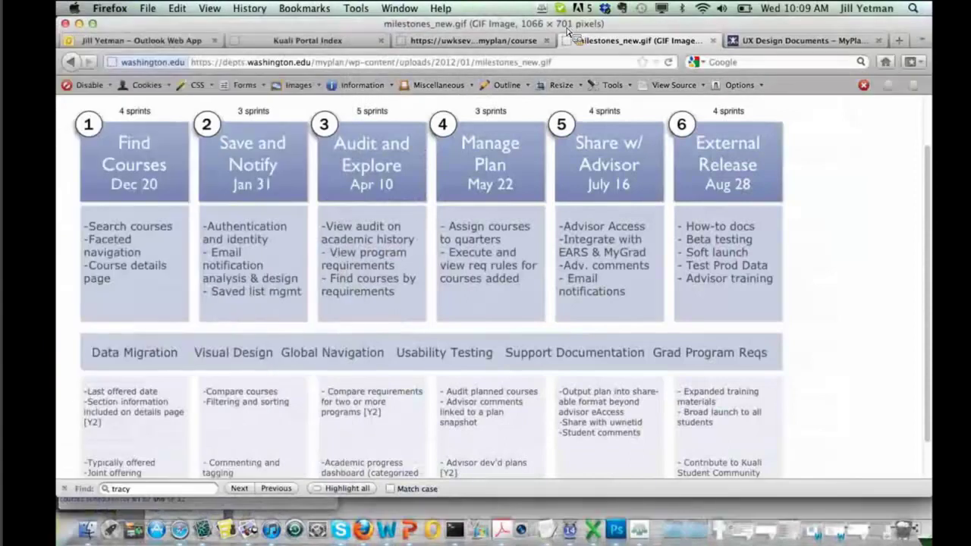